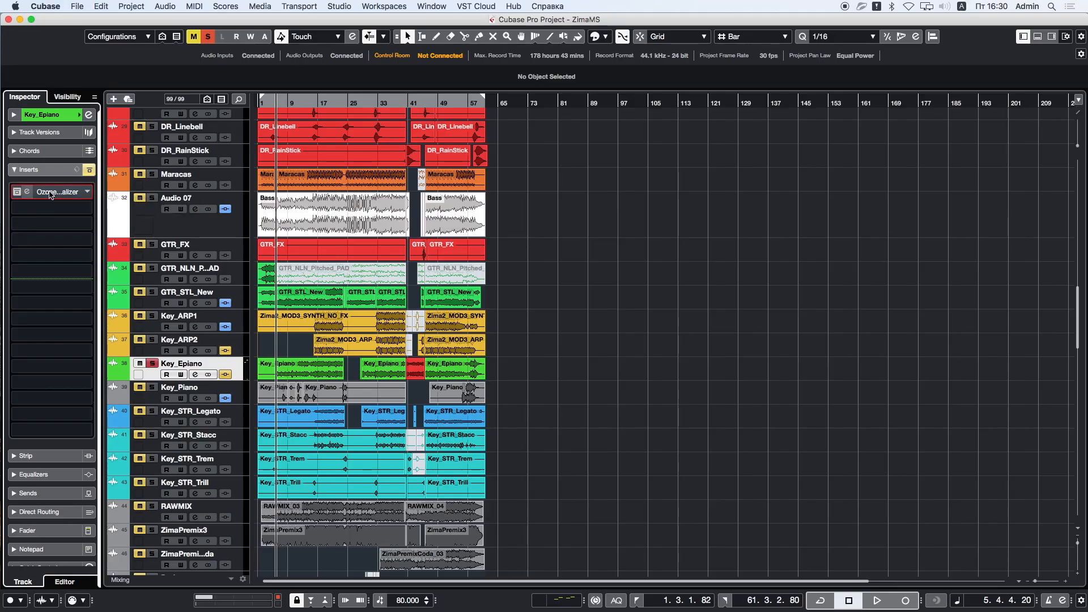
Step: Activate the bypassed Ozone equalizer on Key_Epiano and reshape its Mid bell band 5 into a cut of about -8.3 dB at 565 Hz
click(18, 192)
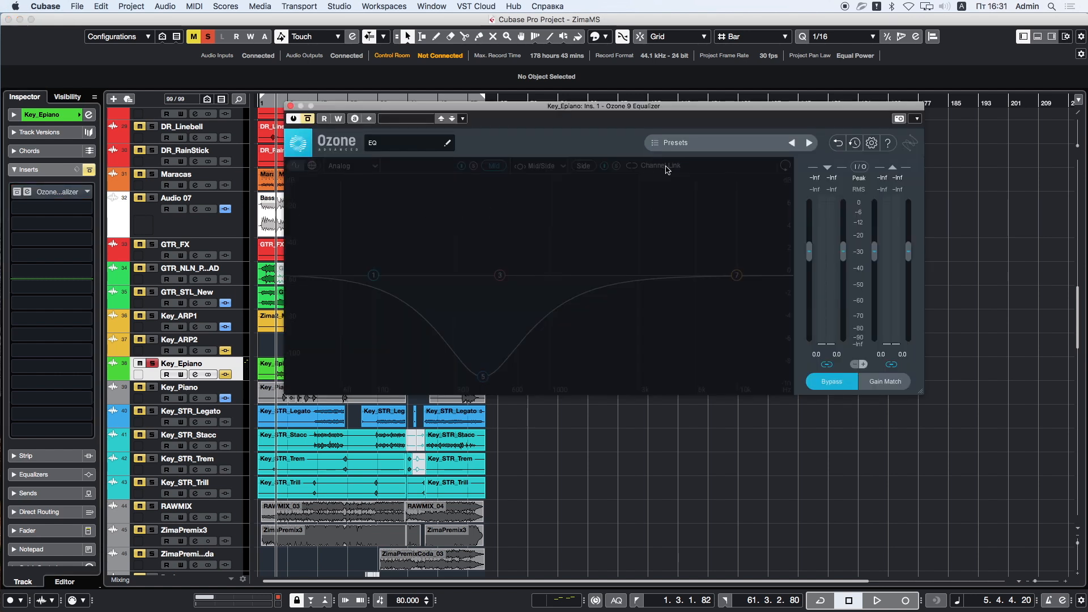
click(308, 119)
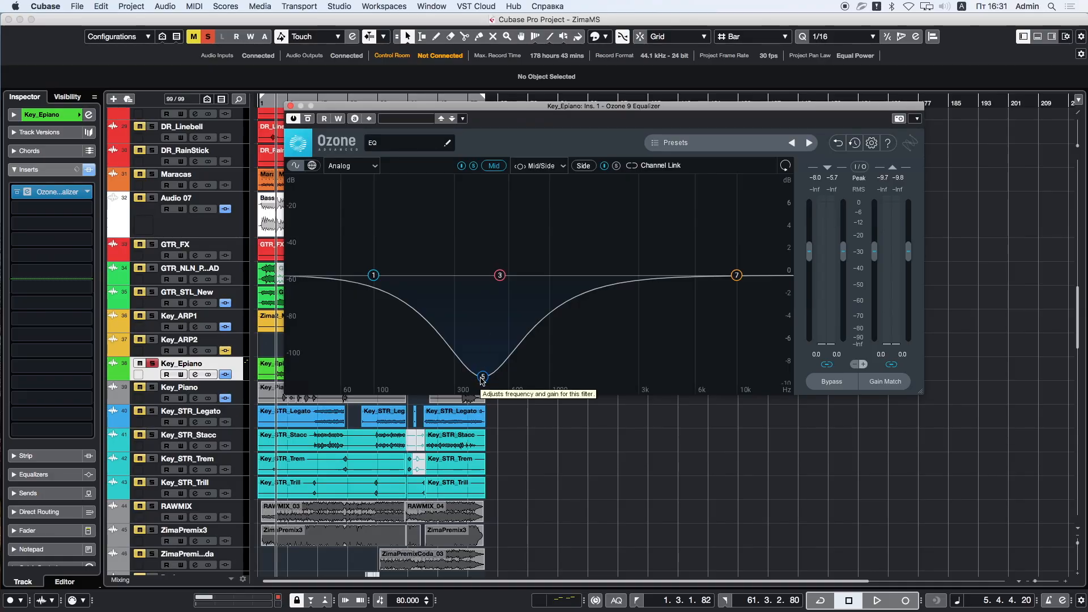
drag(482, 367, 480, 287)
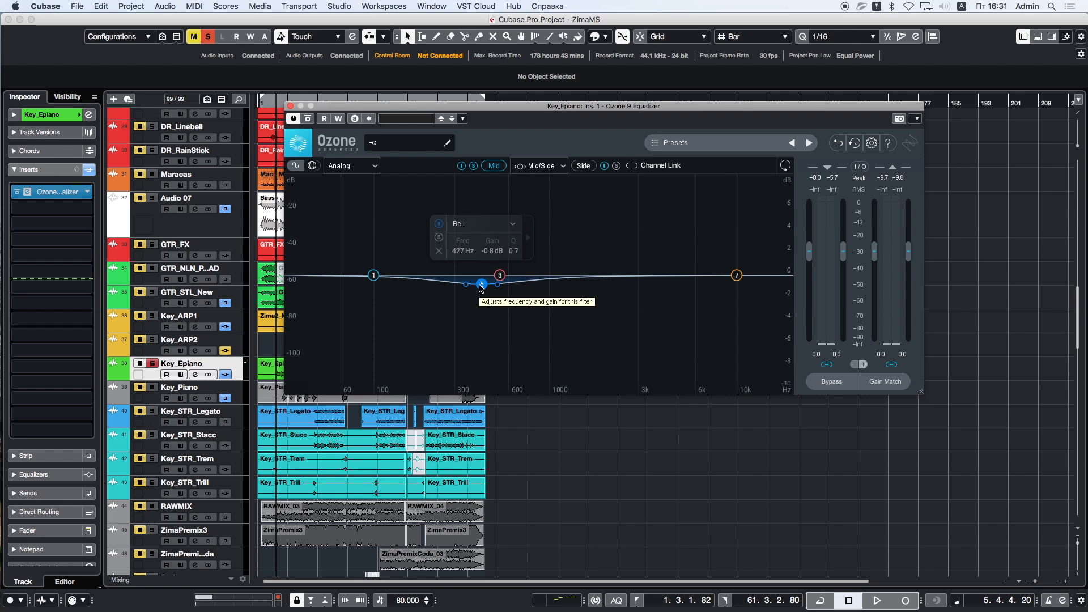
drag(479, 282, 503, 369)
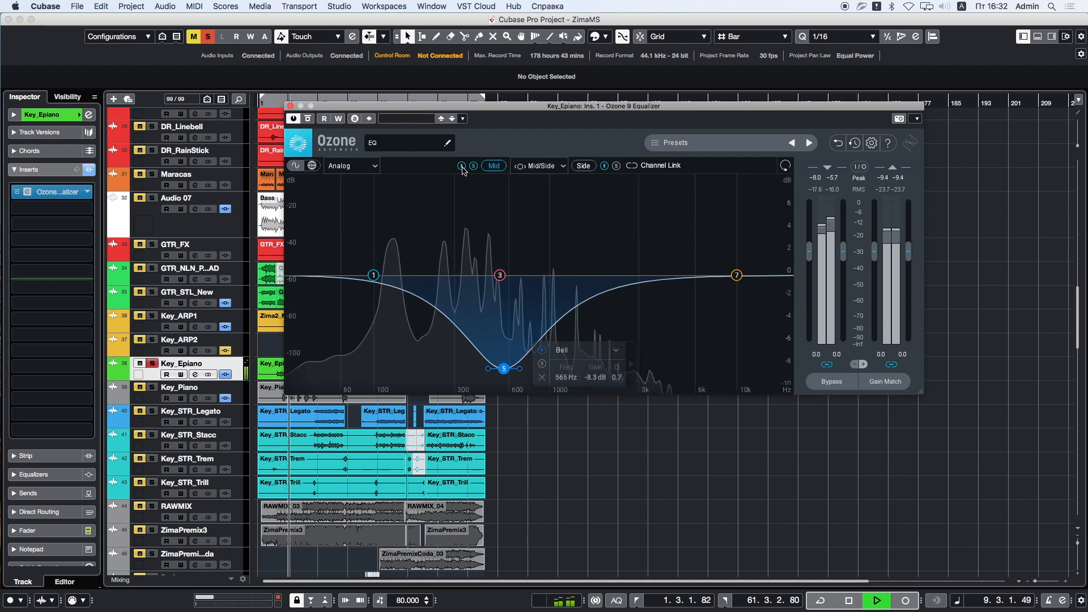
key(space)
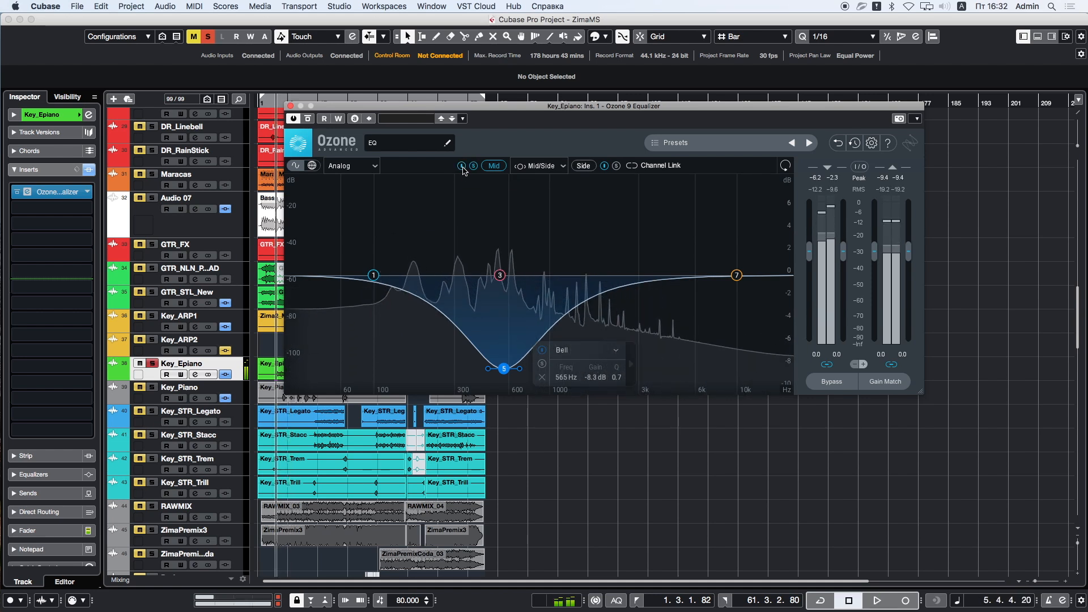
Step: On the equalizer's Side channel, move bell band 3 to about 1551 Hz with a boost of about 13.2 dB
click(584, 166)
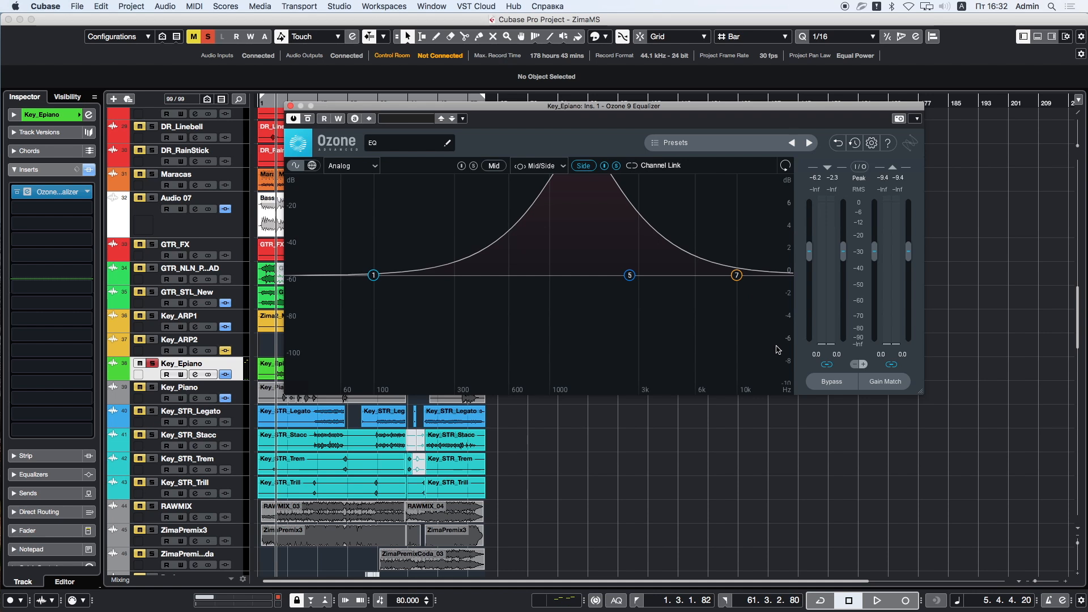
drag(581, 191, 578, 296)
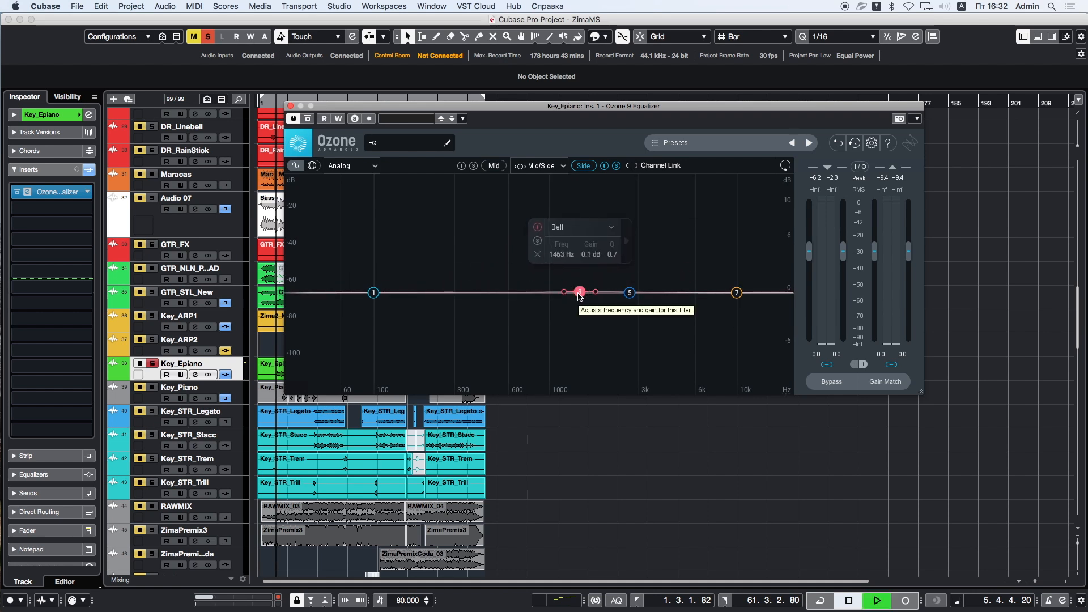
drag(579, 294, 566, 171)
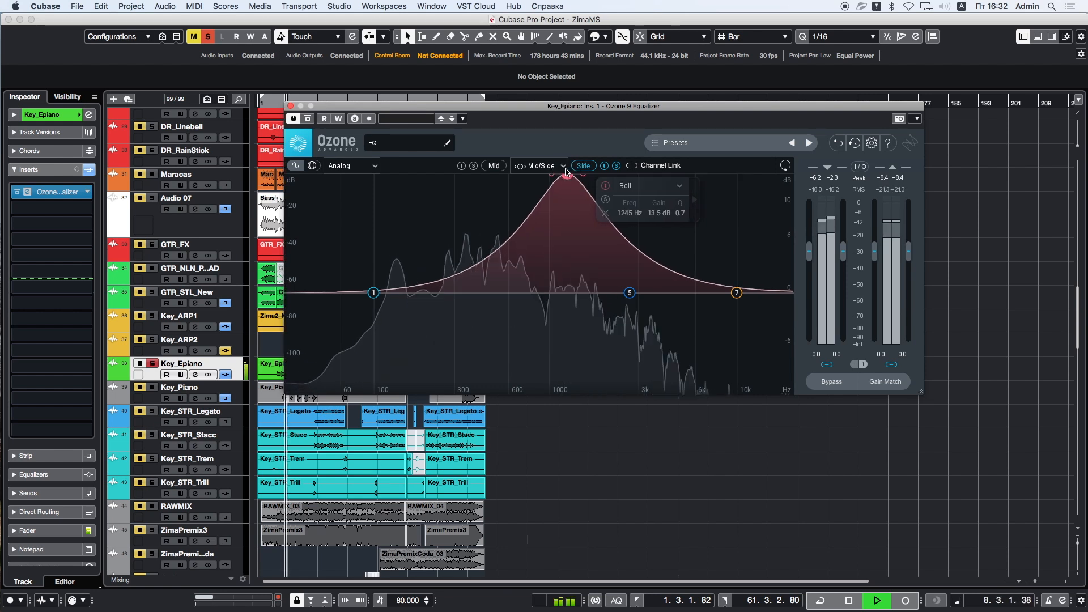
drag(568, 179, 614, 183)
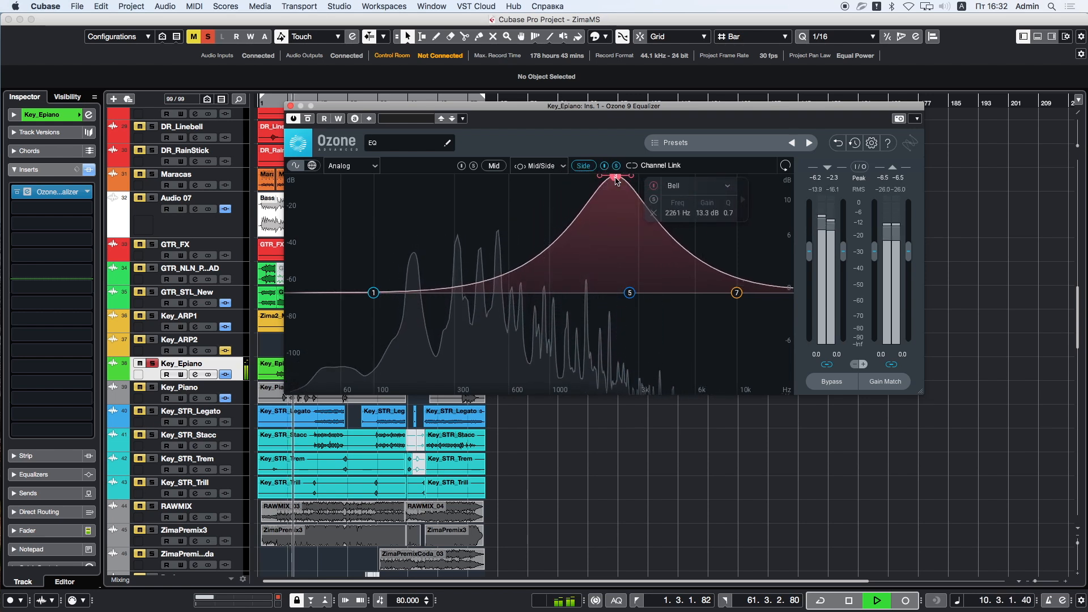
drag(620, 178, 586, 180)
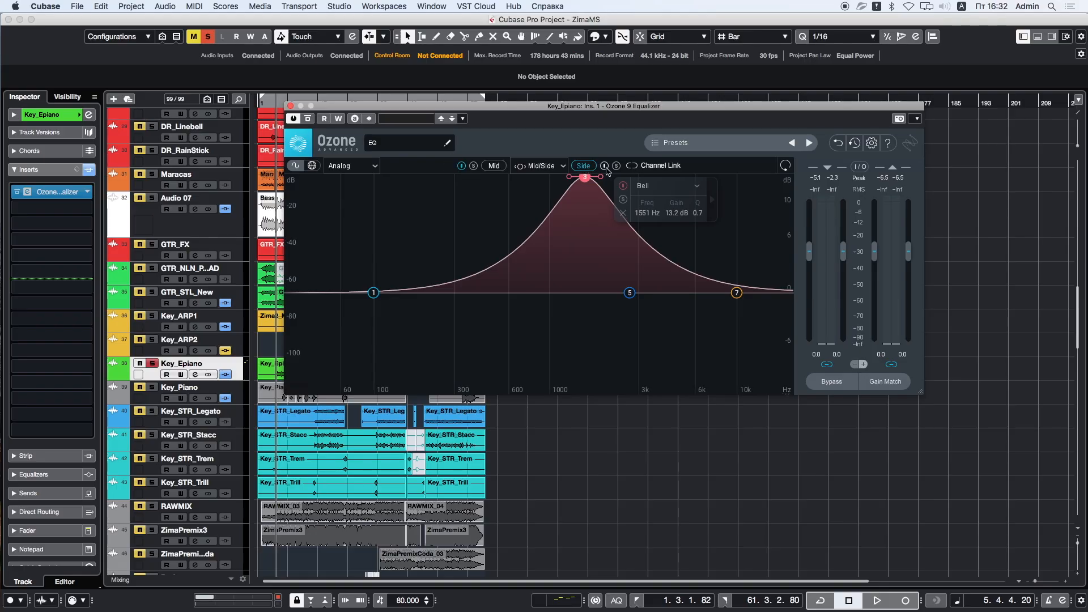
Step: Compare the Key_Epiano sound with the equalizer bypassed and active during playback, leaving it active
click(307, 119)
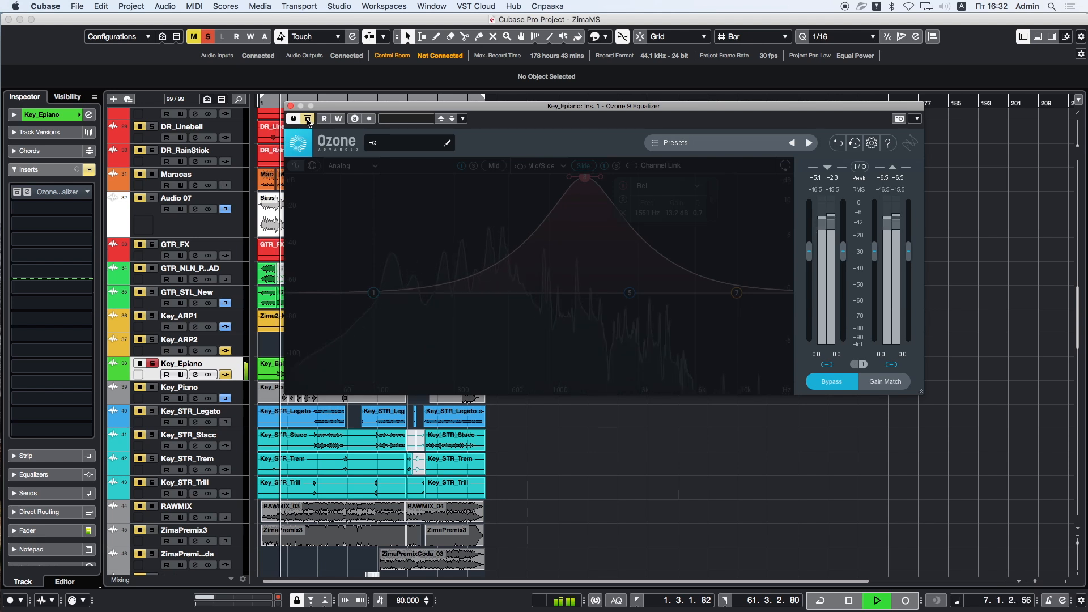
click(307, 120)
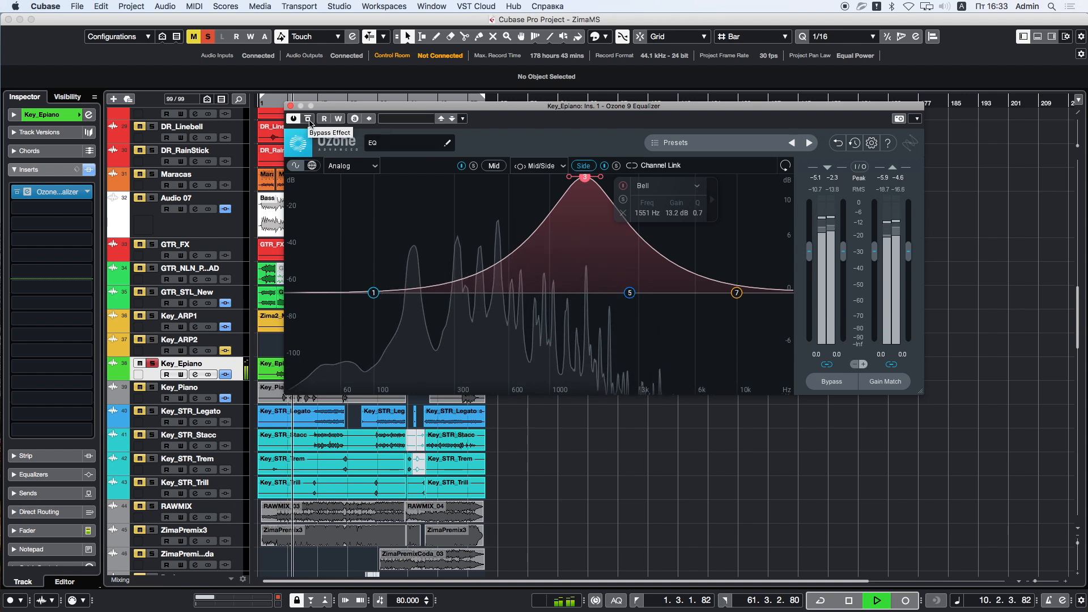
click(308, 119)
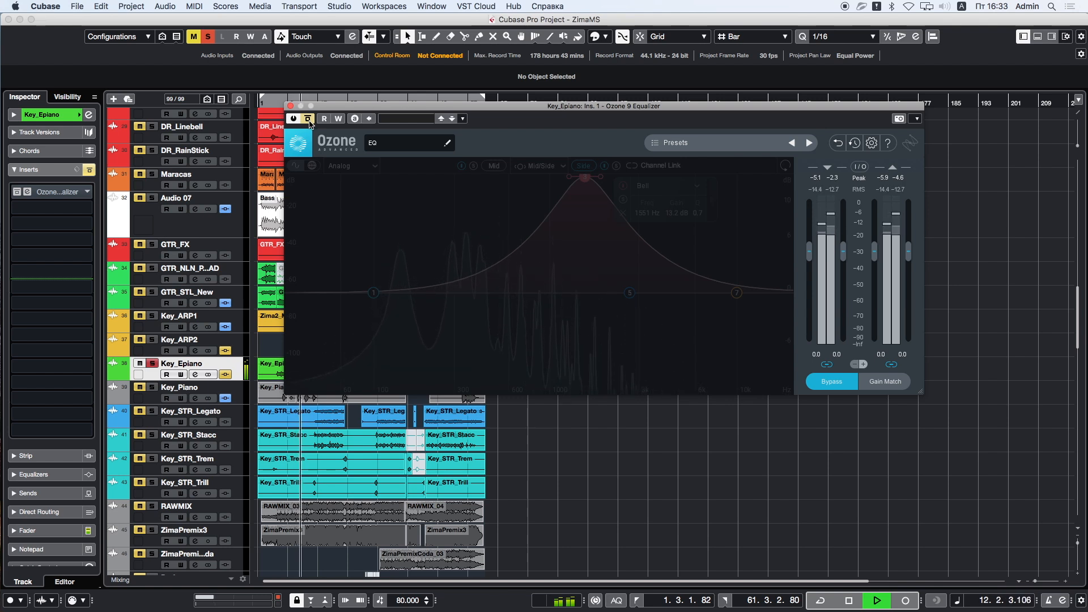
click(308, 120)
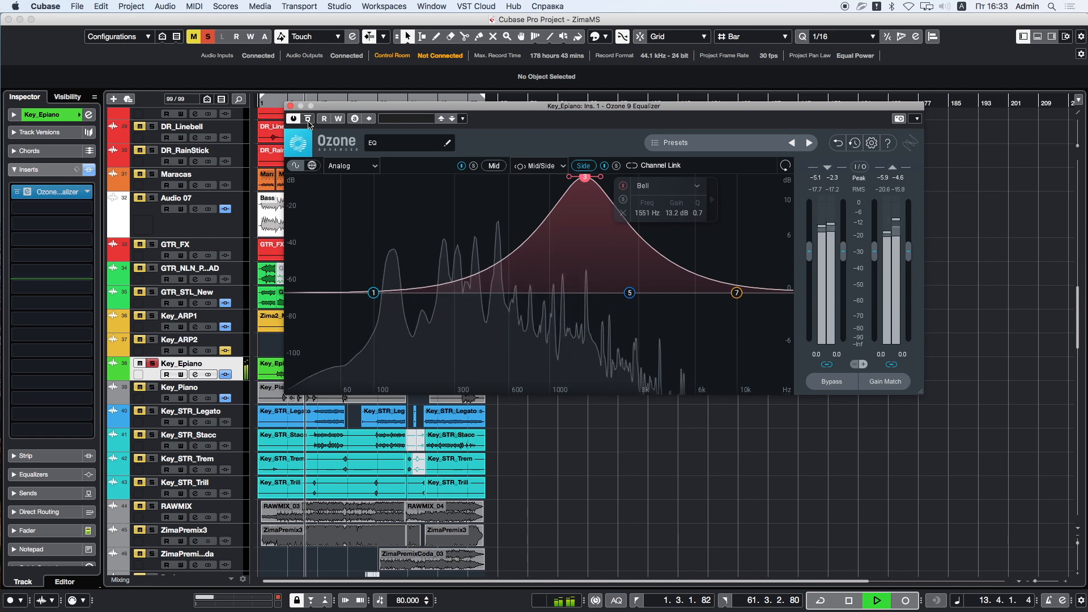
click(308, 119)
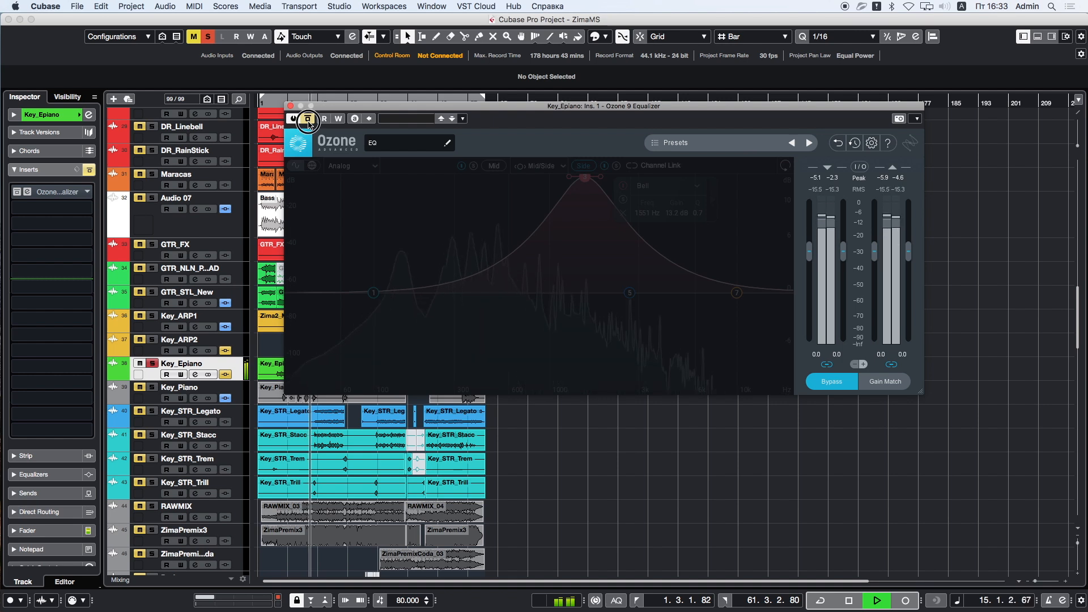
click(308, 119)
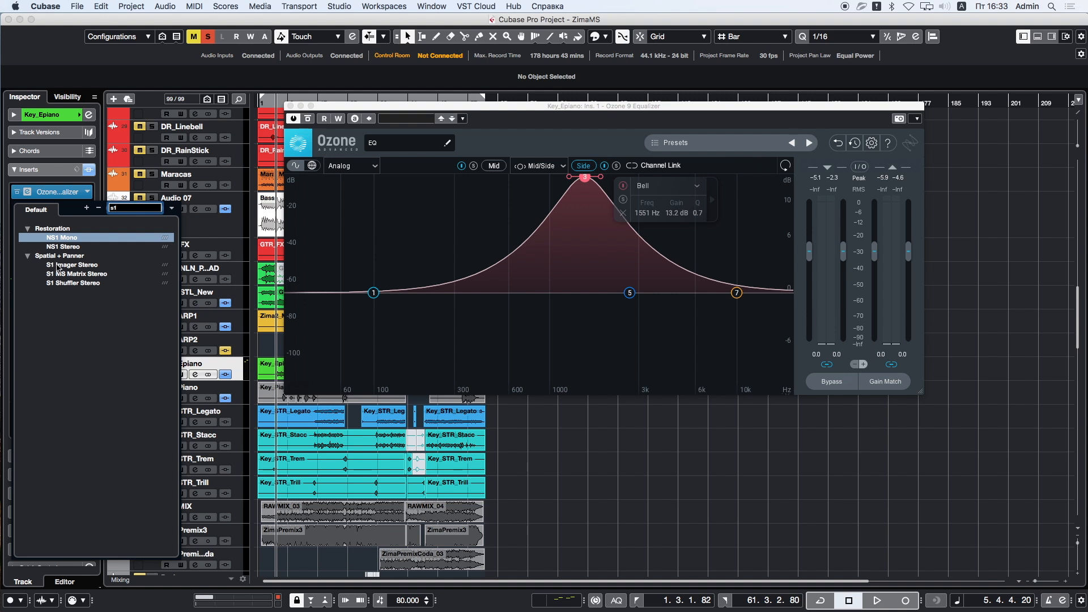
Step: Insert S1 Imager Stereo after the equalizer on Key_Epiano, reduce its width to 0.00 and play the track
click(72, 265)
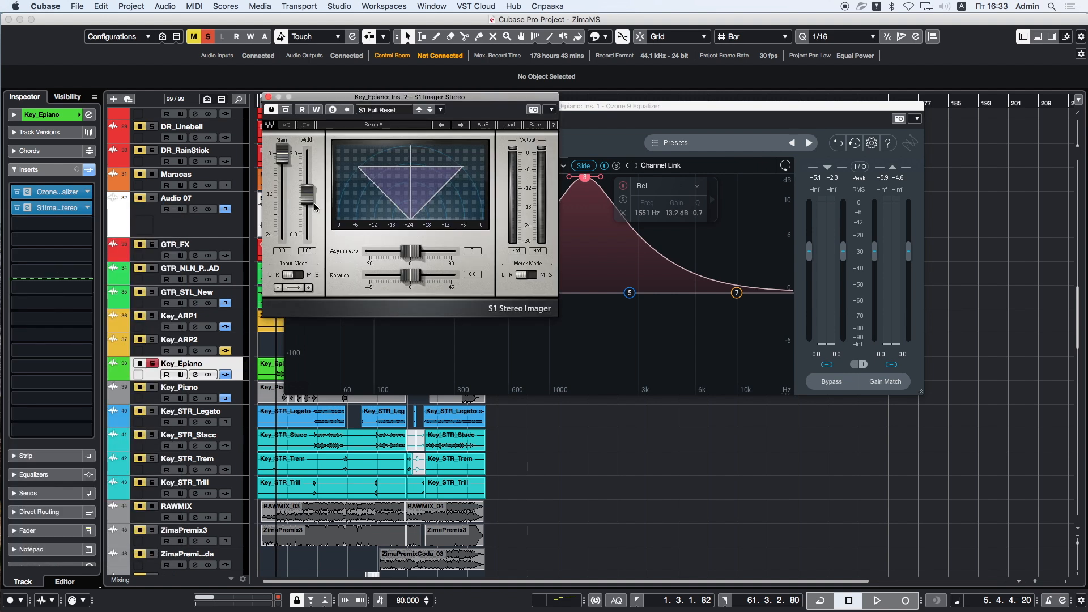
drag(306, 197, 306, 234)
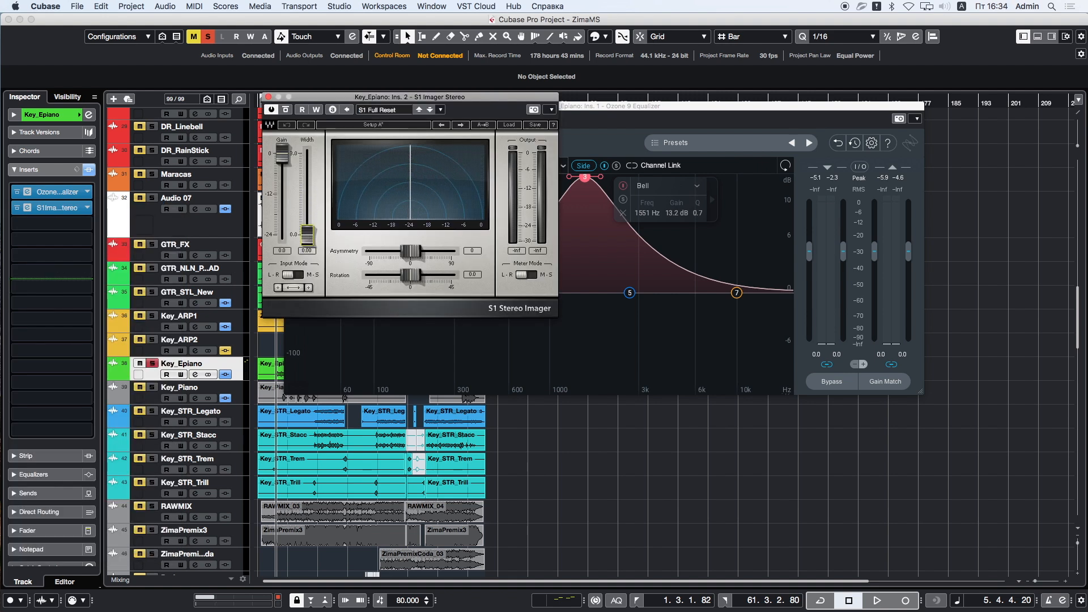
key(space)
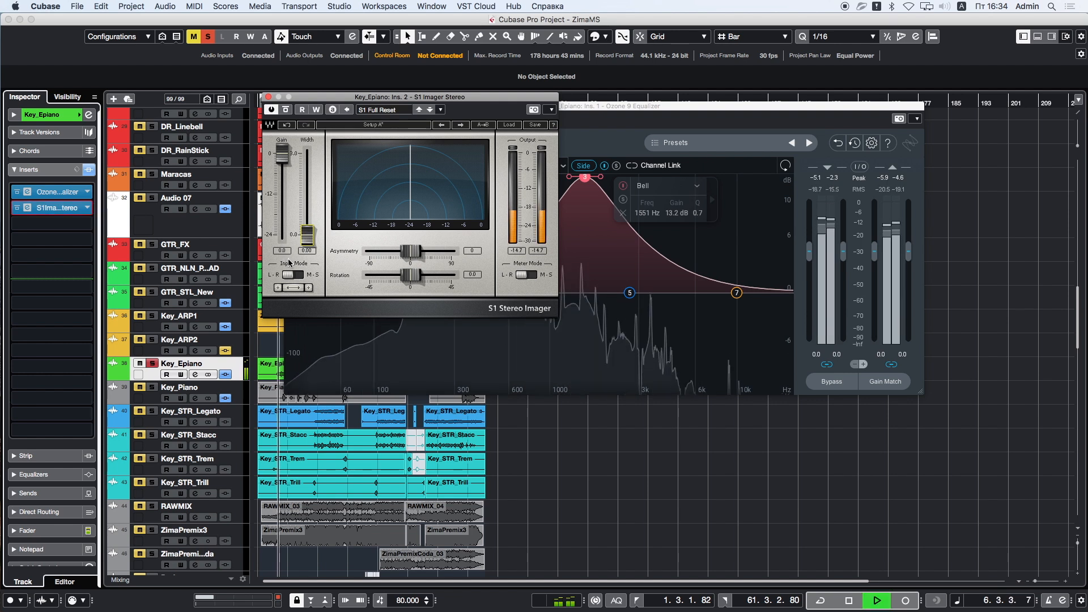
Step: Toggle the equalizer's bypass on Key_Epiano during playback to compare the mono sound with and without it
click(17, 193)
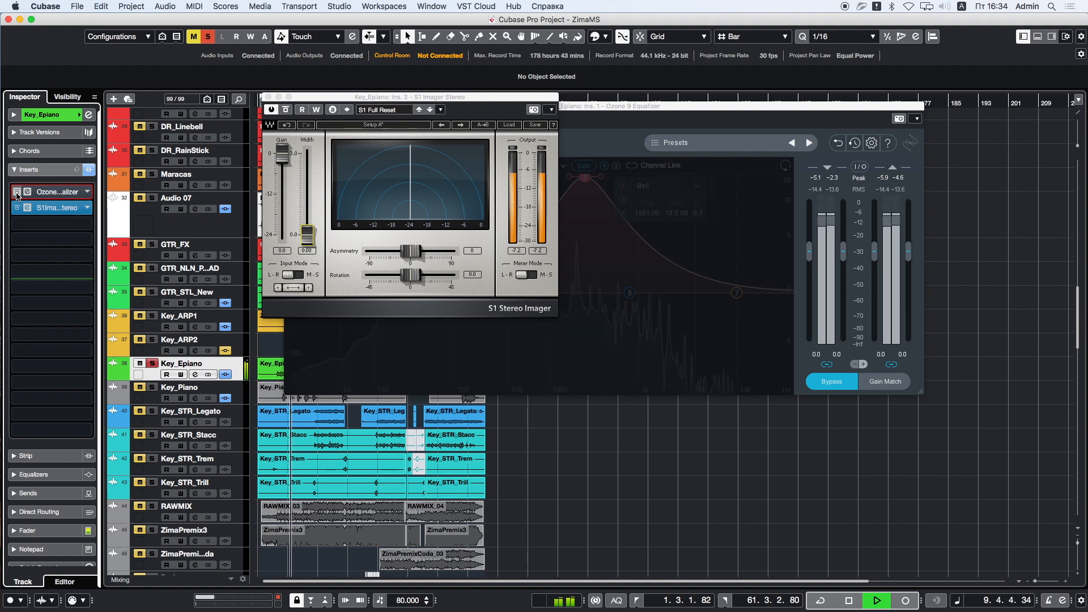
click(17, 194)
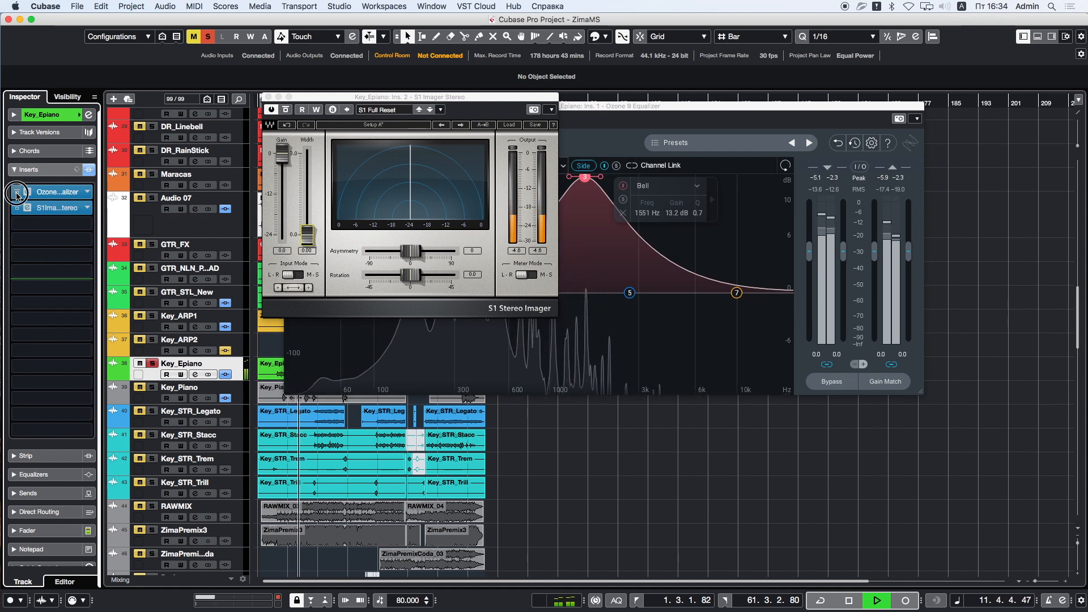
click(17, 194)
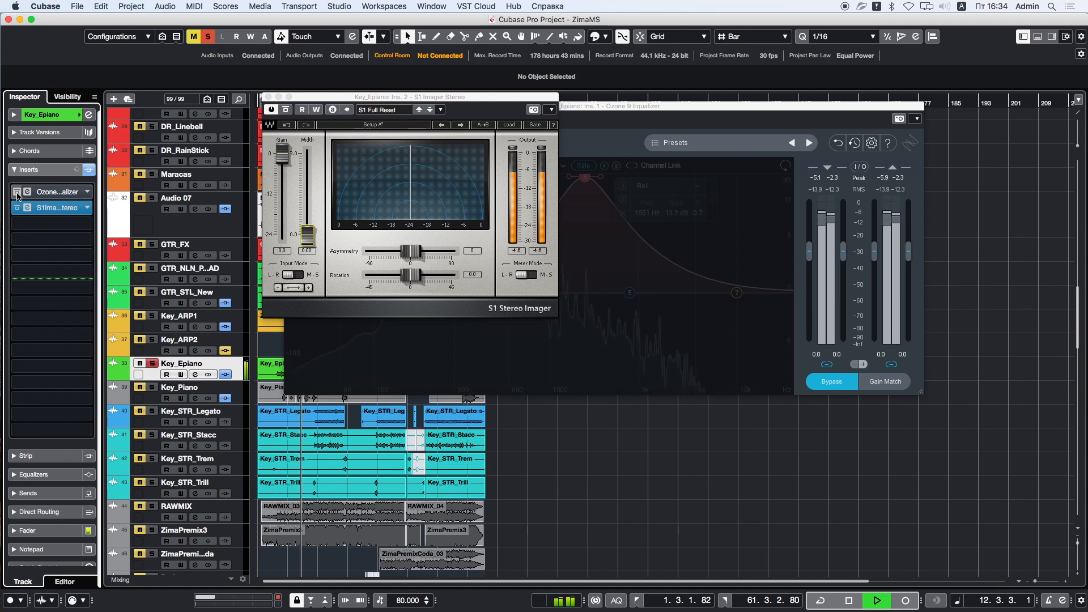
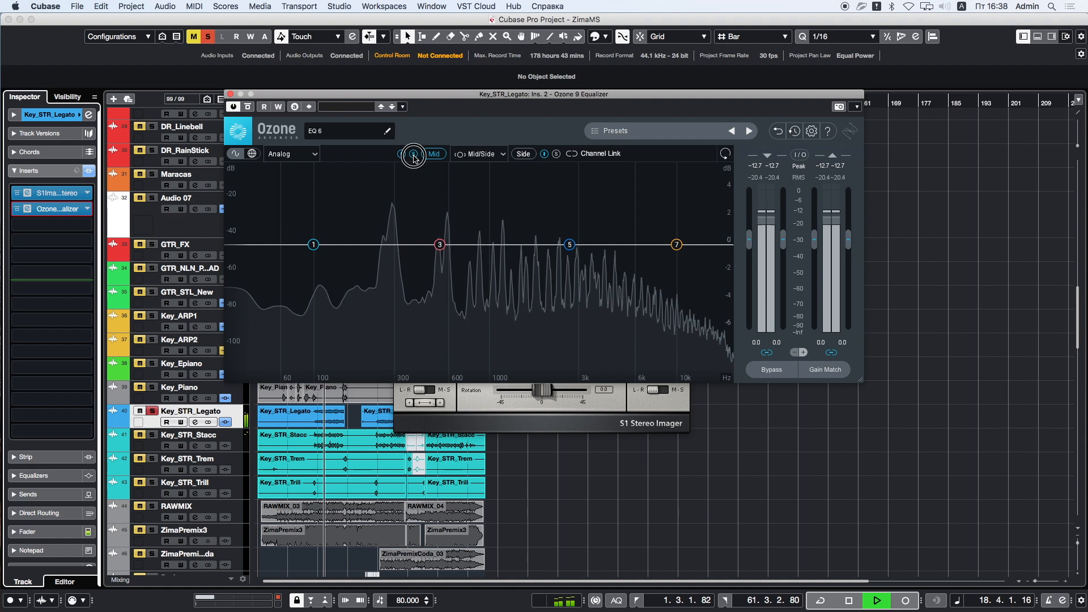
Step: Disengage the Side solo in the Key_STR_Legato equalizer and play the track, comparing S1 Imager active and bypassed
click(556, 154)
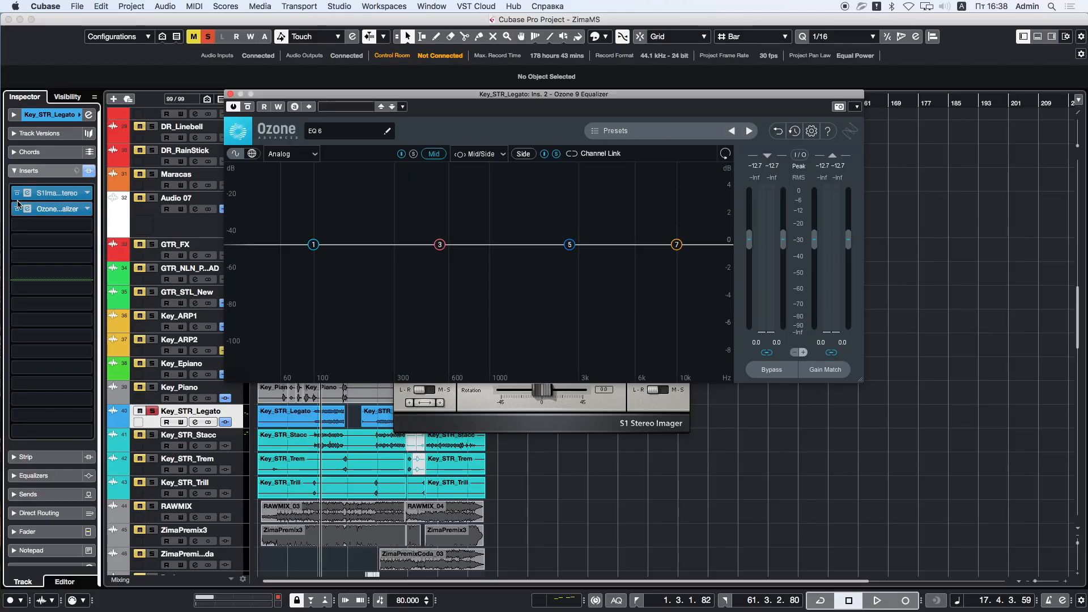
key(space)
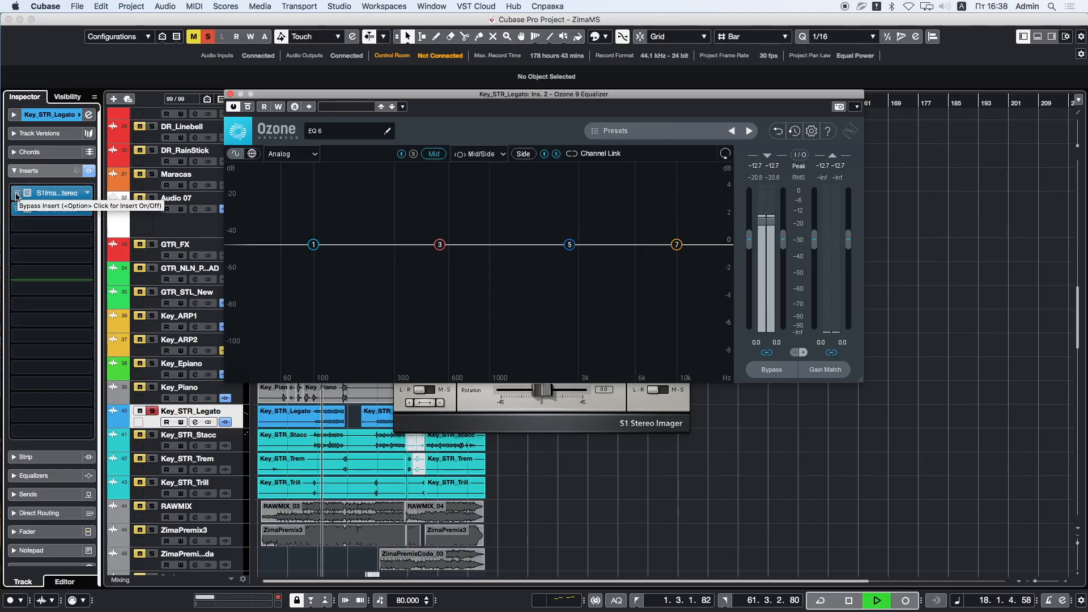
click(16, 194)
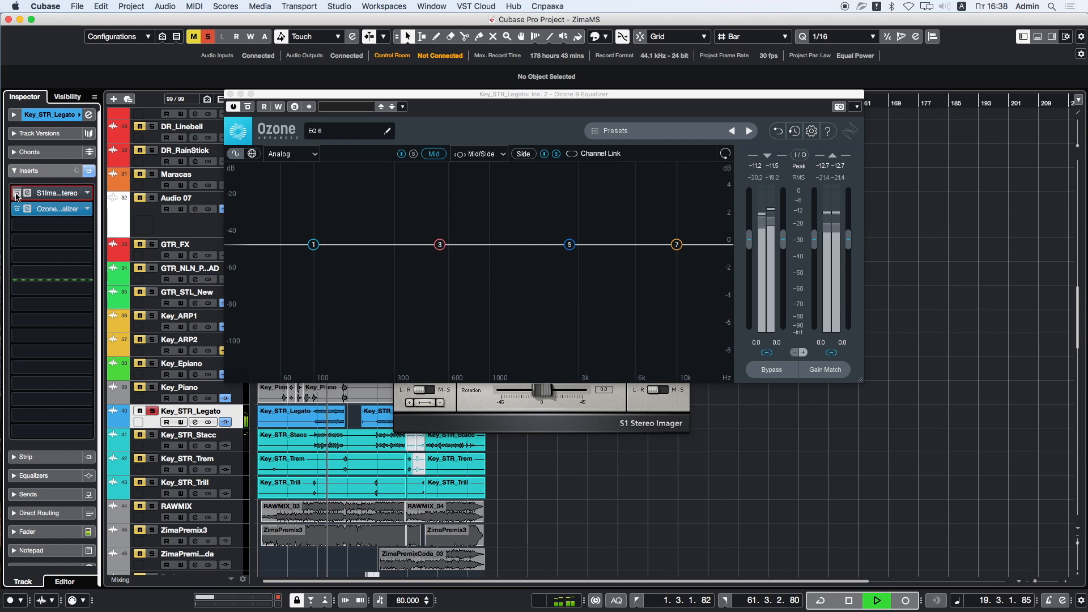
click(16, 195)
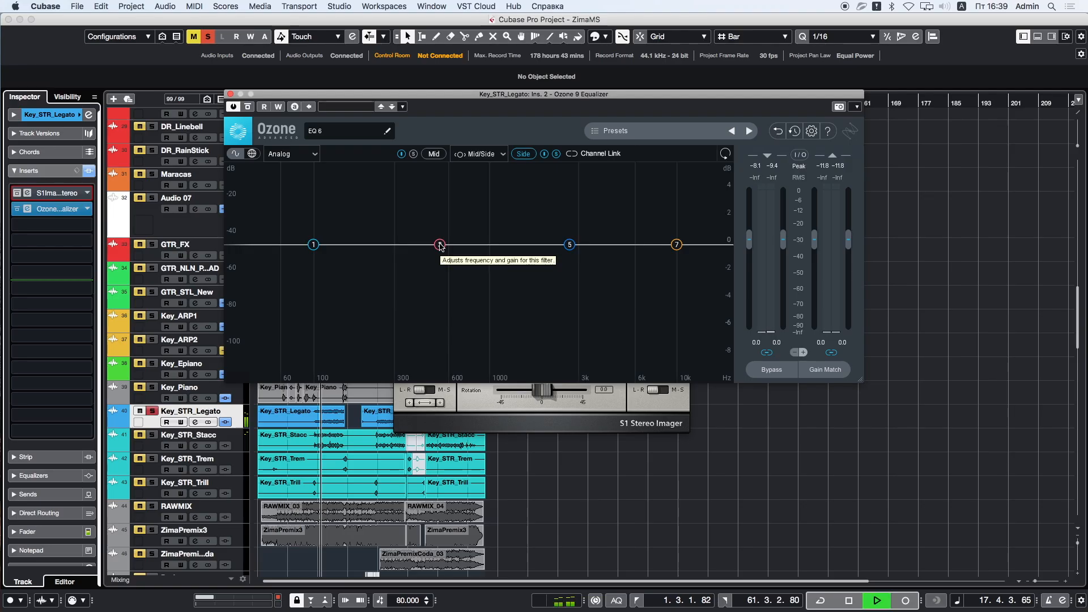
Step: Raise Side bell band 3 at about 564 Hz, set its gain to 9 dB and toggle the Side channel to compare
drag(443, 200, 444, 150)
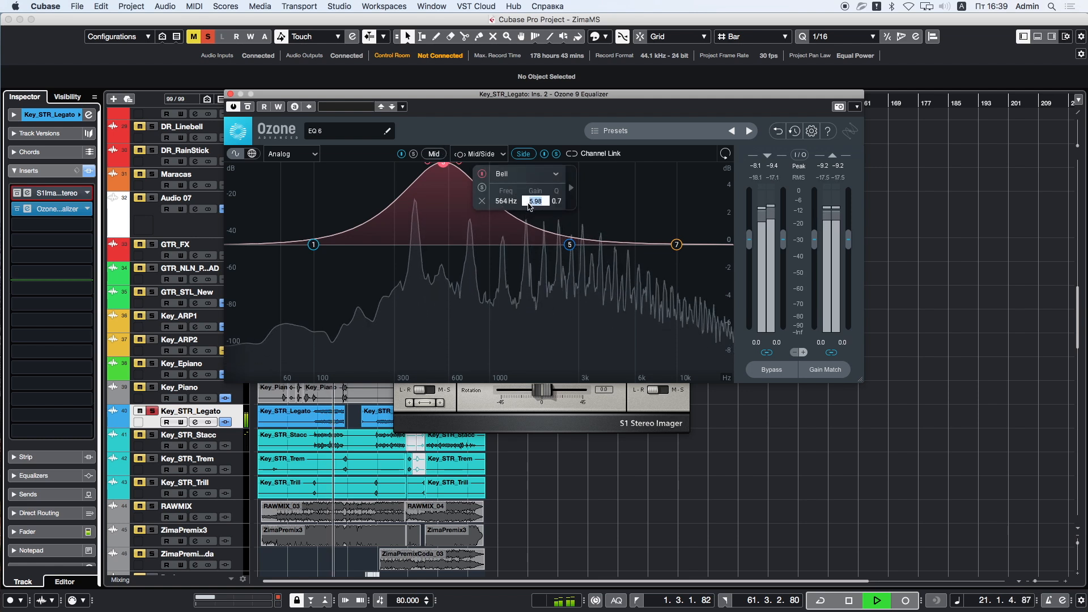
text(9)
key(Return)
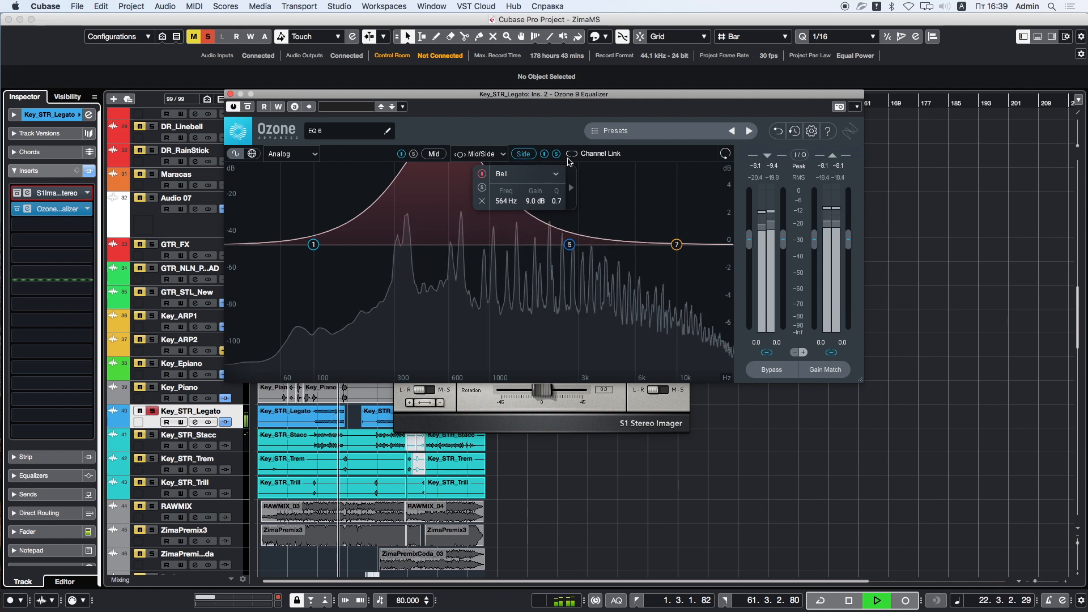
click(545, 156)
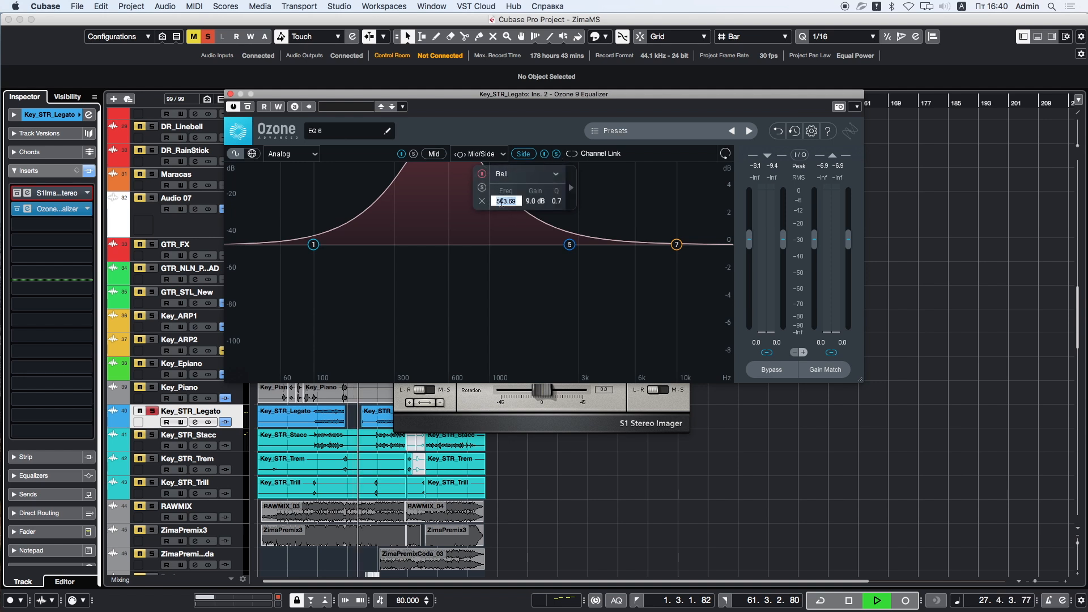
Step: Set the Side bell band's frequency to 250 Hz and audition it on Key_STR_Legato
text(2)
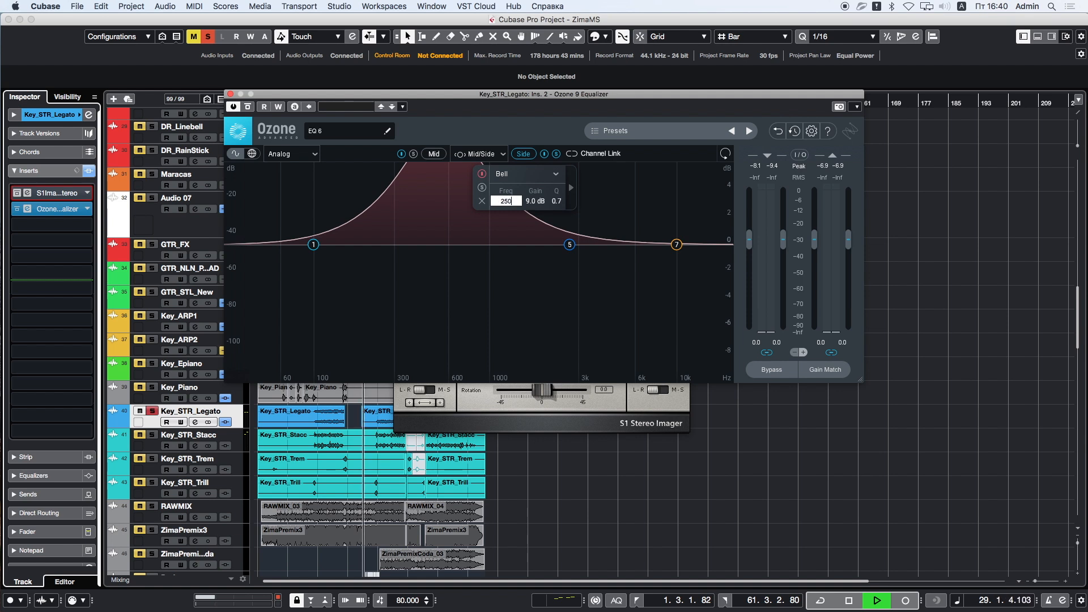
text(50)
key(Return)
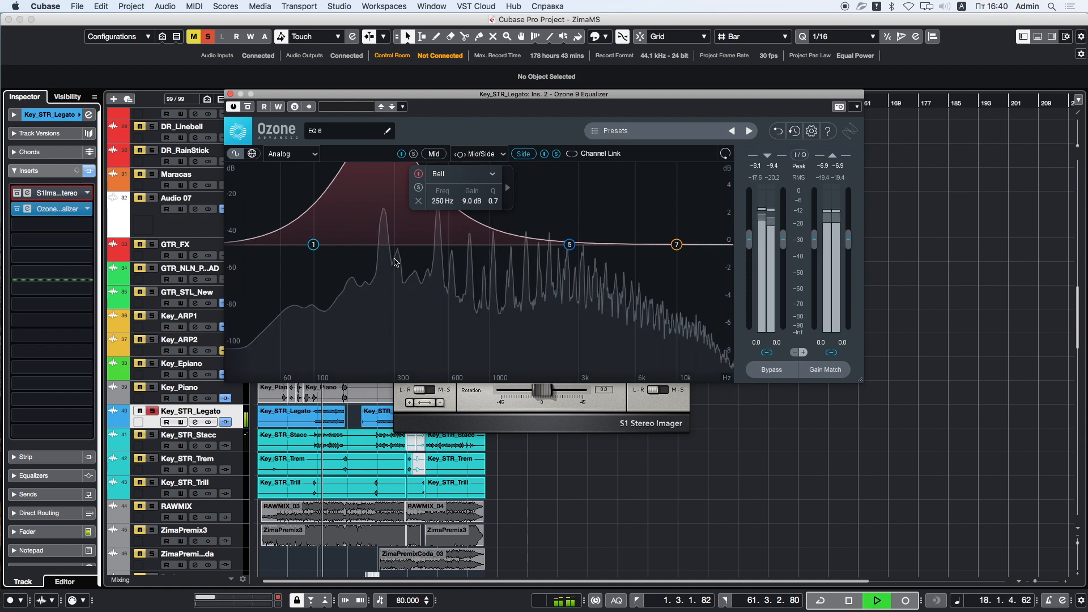
key(space)
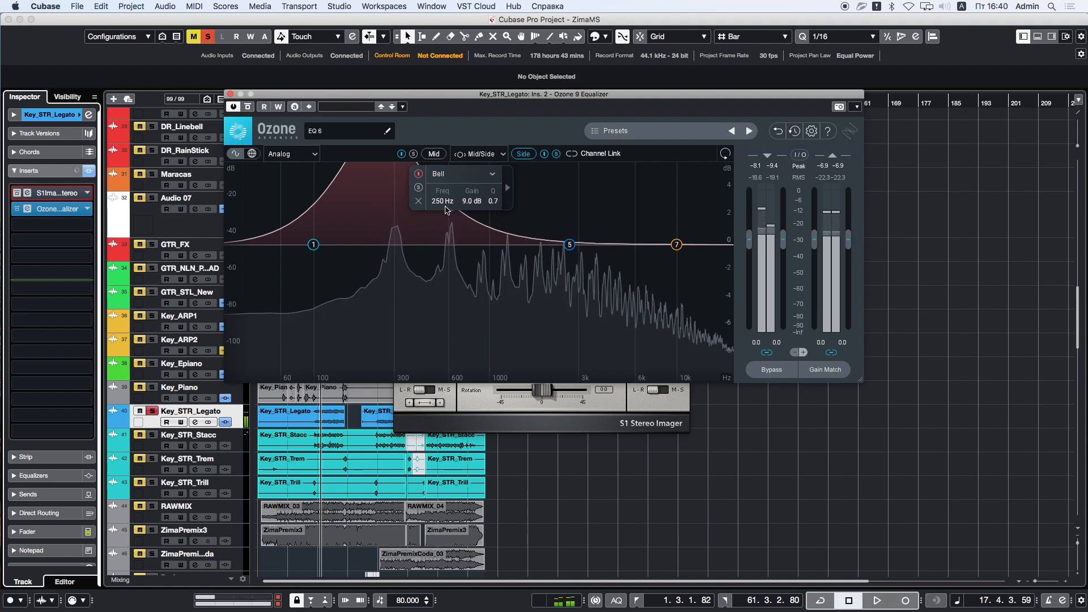
Step: Set the Side bell band's frequency to 350 Hz on Key_STR_Legato and play the track, toggling the Side channel to compare
double_click(448, 202)
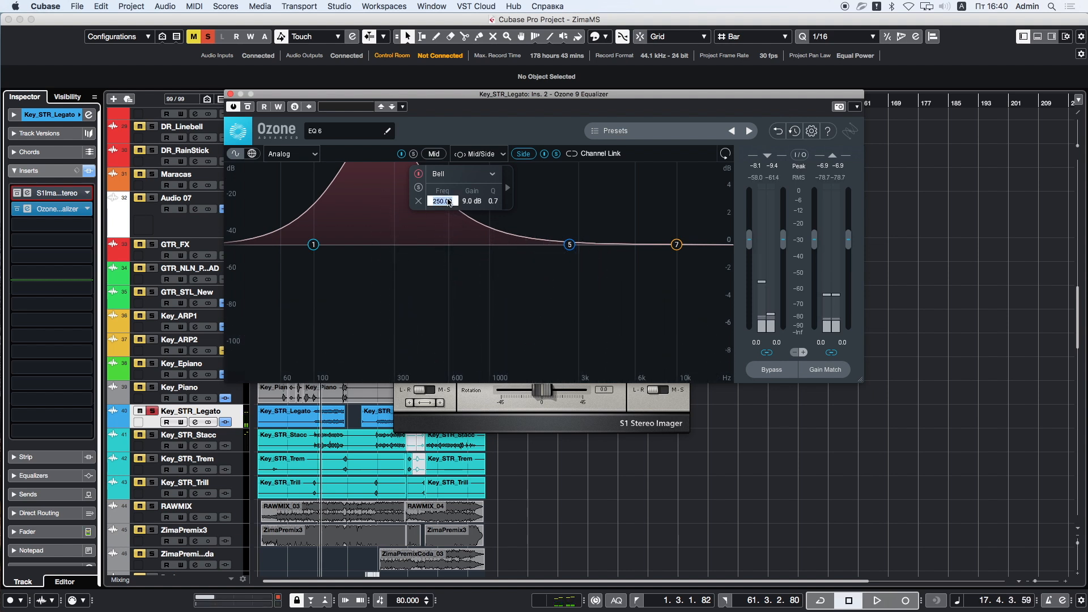
text(350)
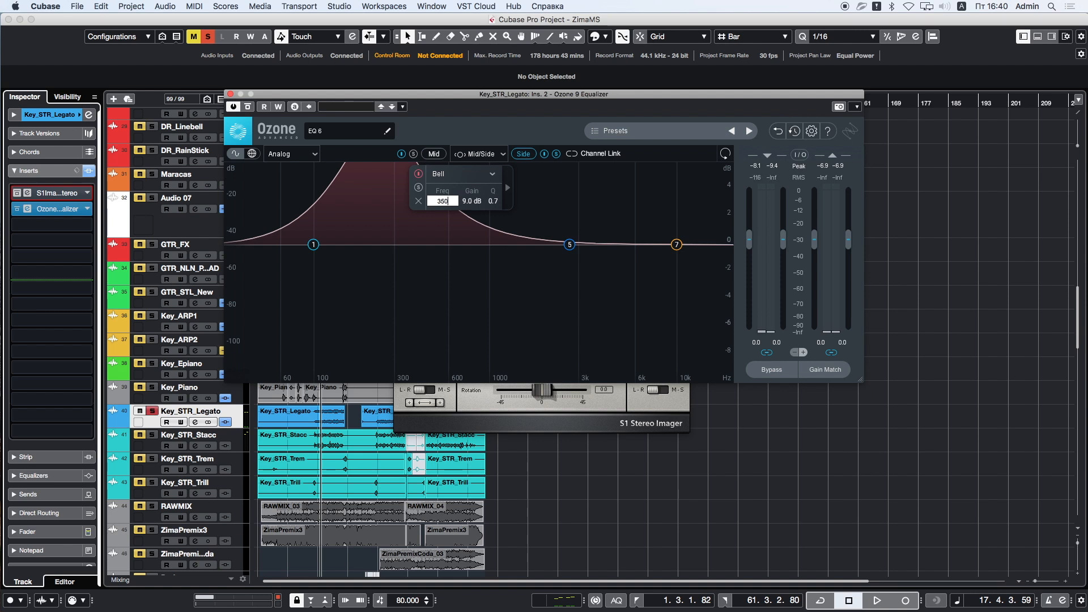
key(Return)
key(space)
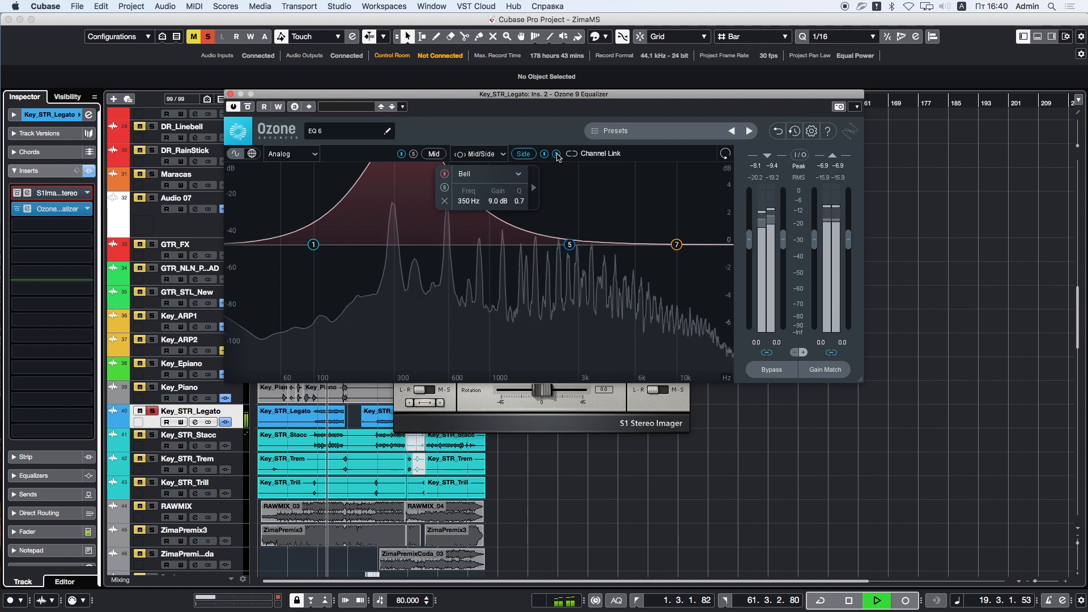
key(space)
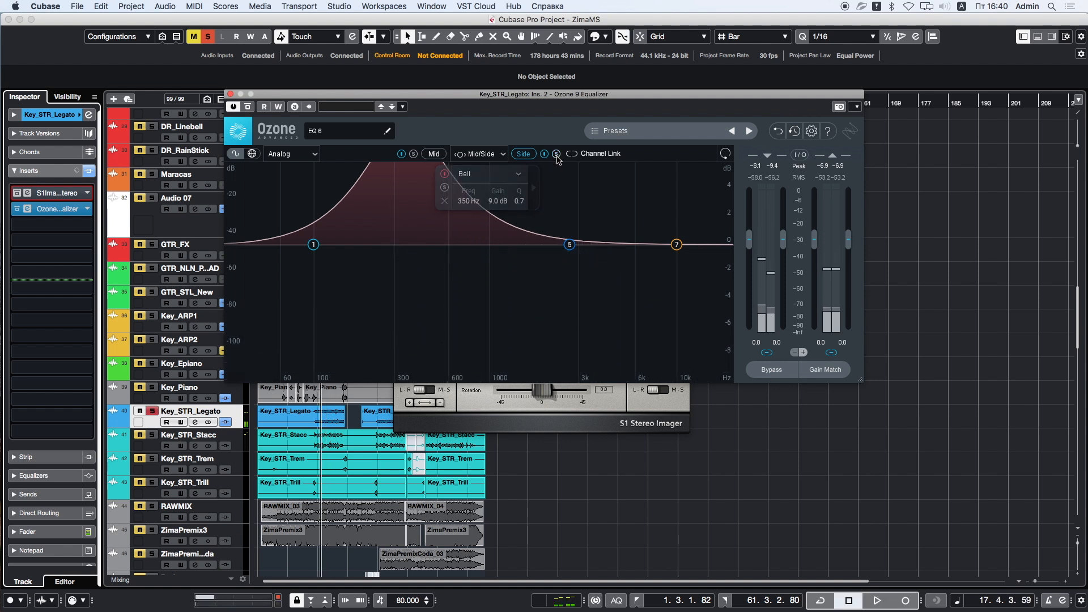
key(space)
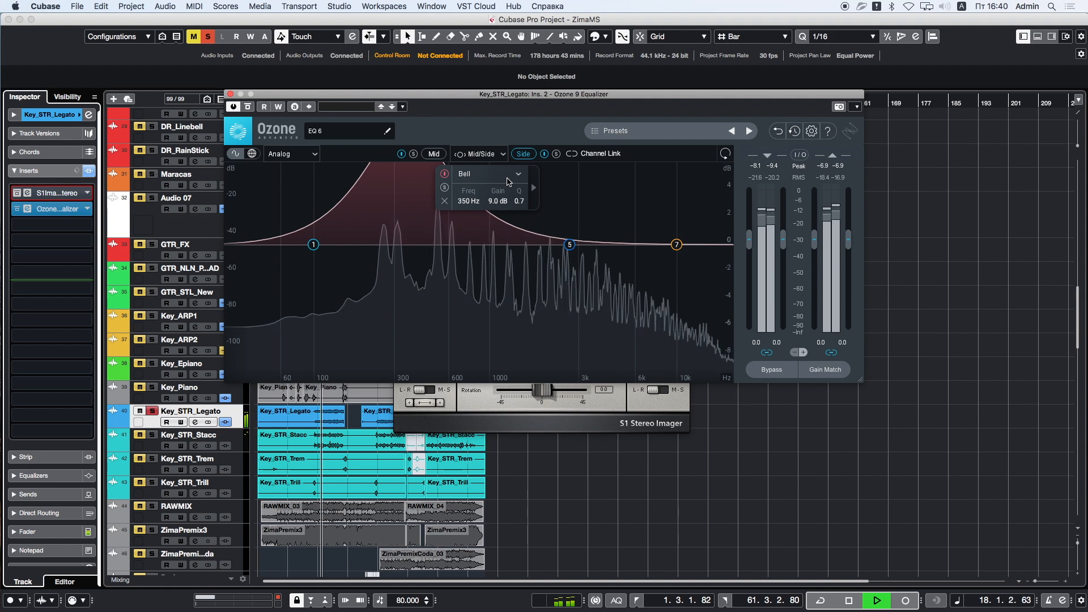
click(543, 155)
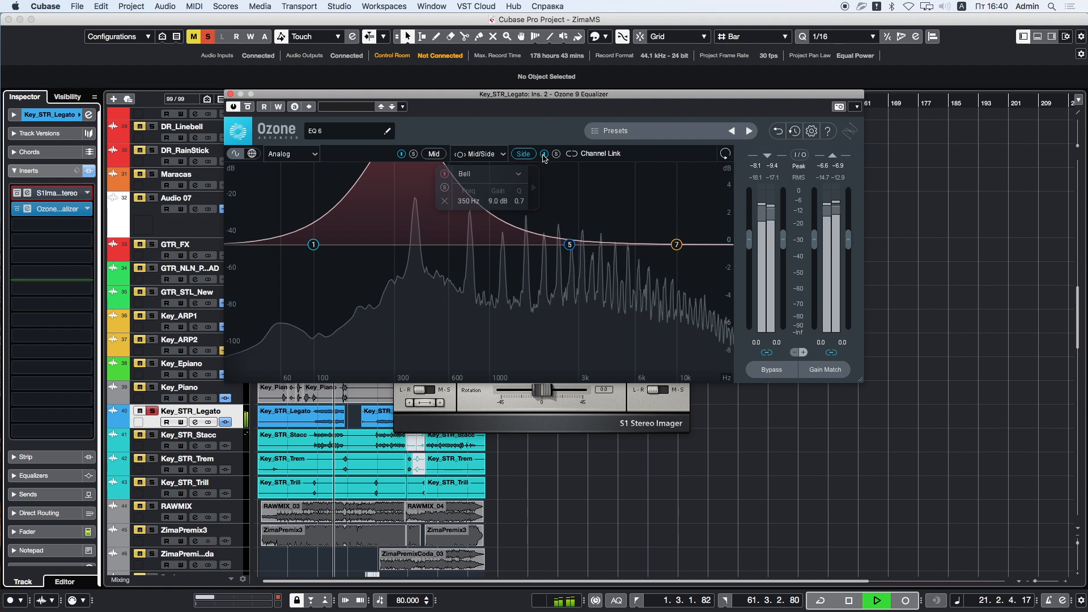
Step: Set the Side bell band's gain to 6 dB and compare the playback with the inserts active and bypassed
click(495, 201)
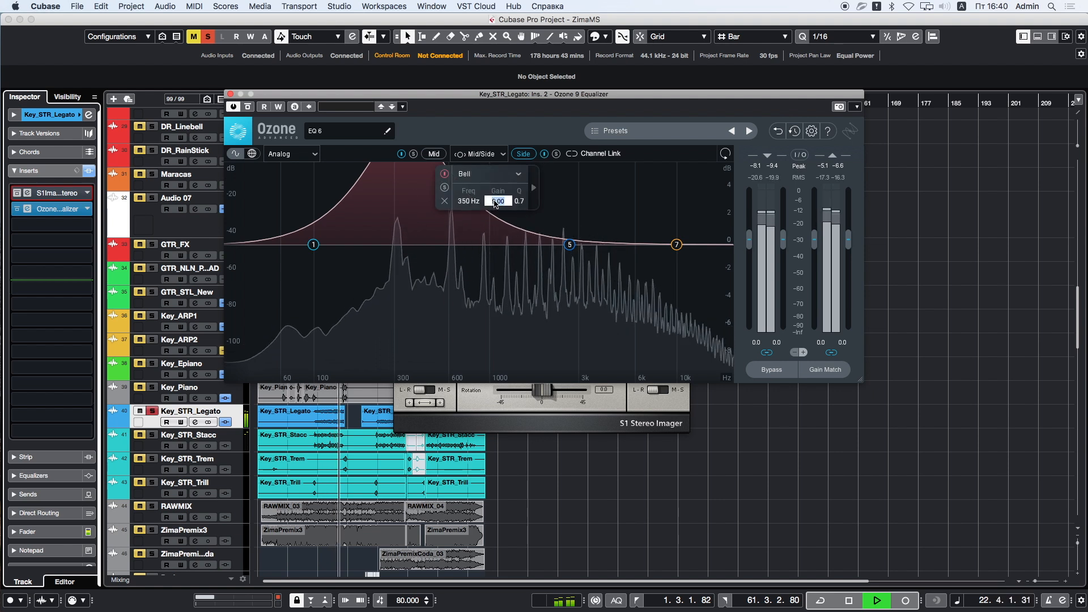
text(6)
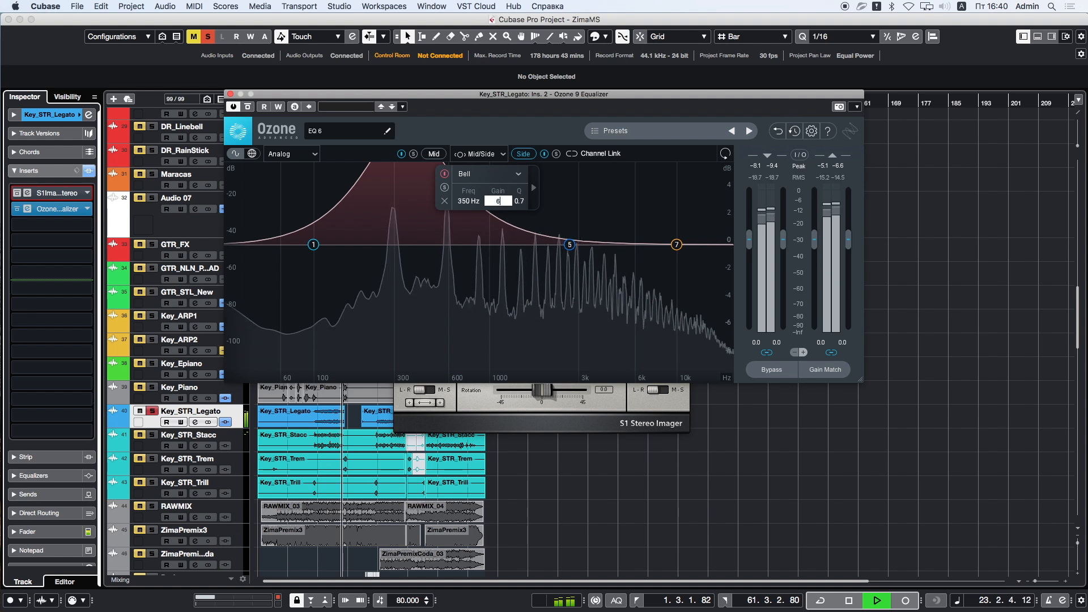
key(Return)
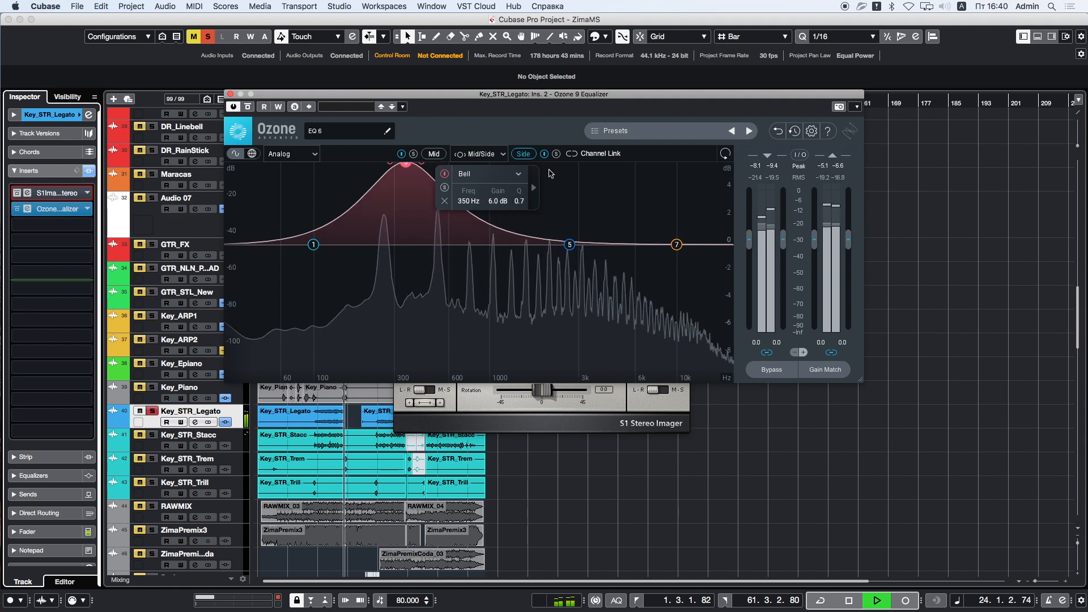
key(space)
key(space)
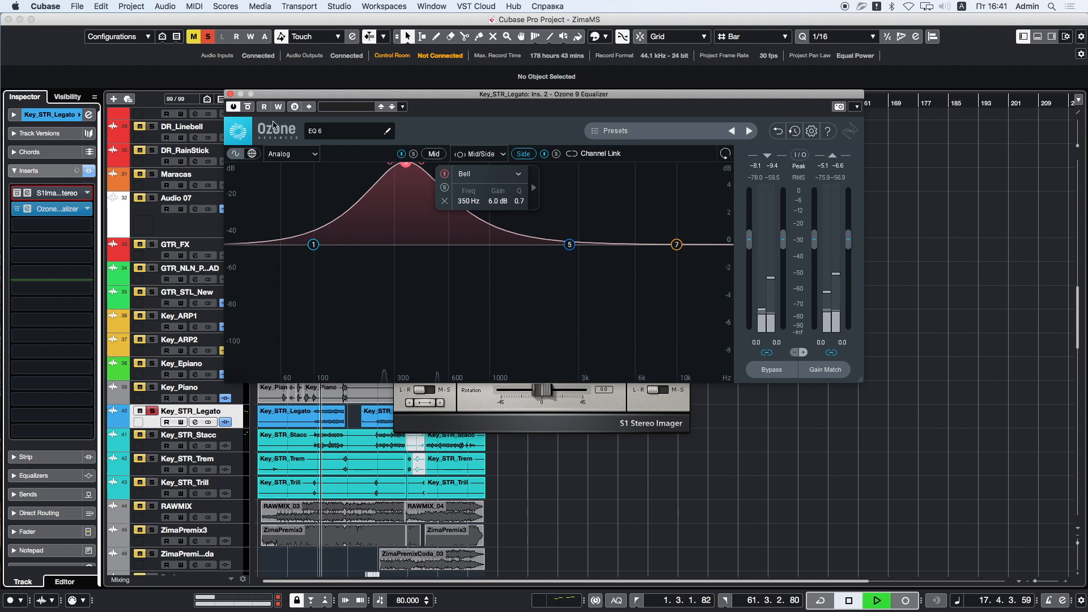
click(247, 106)
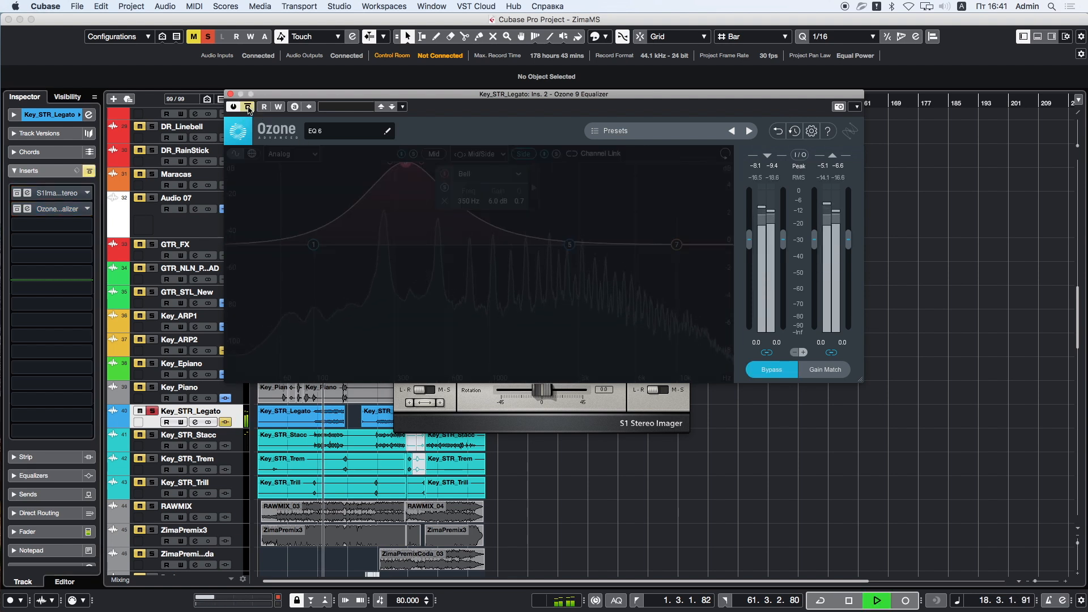
click(247, 106)
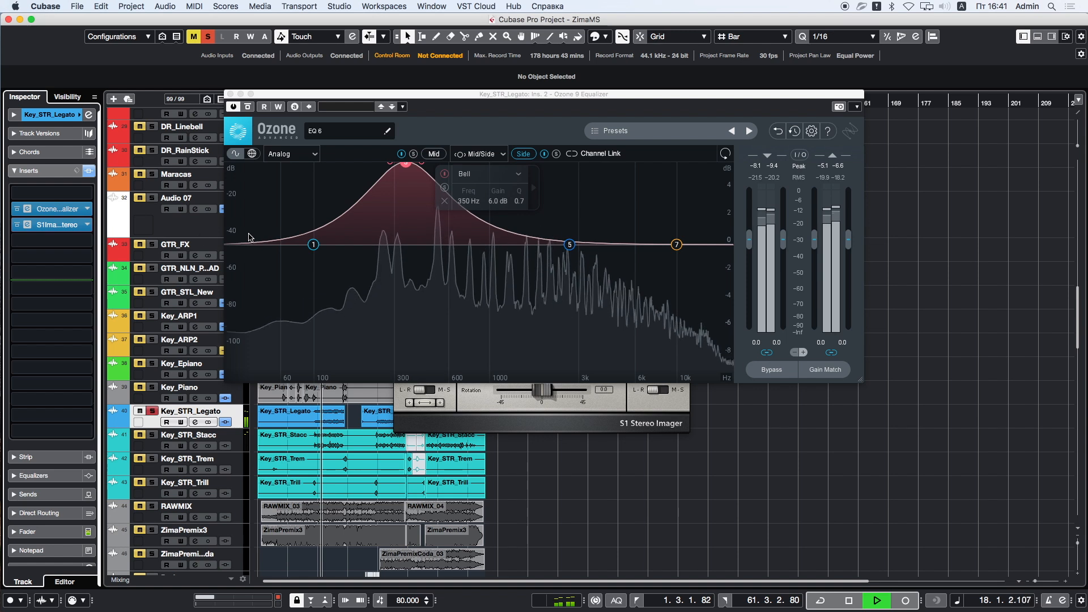
Step: Toggle the bypass of the Ozone Equalizer and S1 Imager inserts on Key_STR_Legato during playback to compare the mono and stereo sound
click(18, 225)
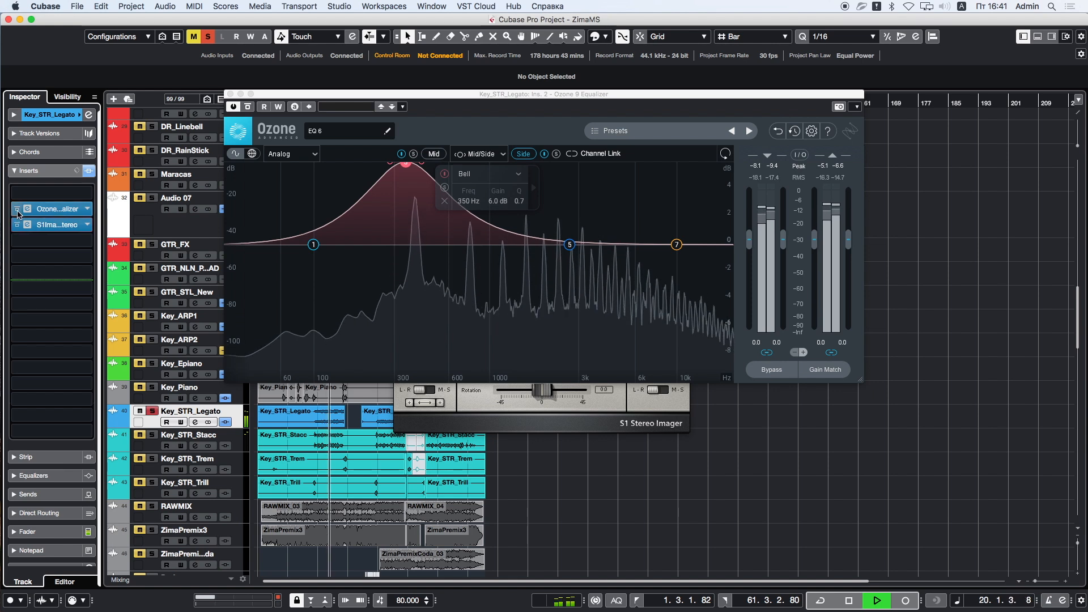
click(18, 210)
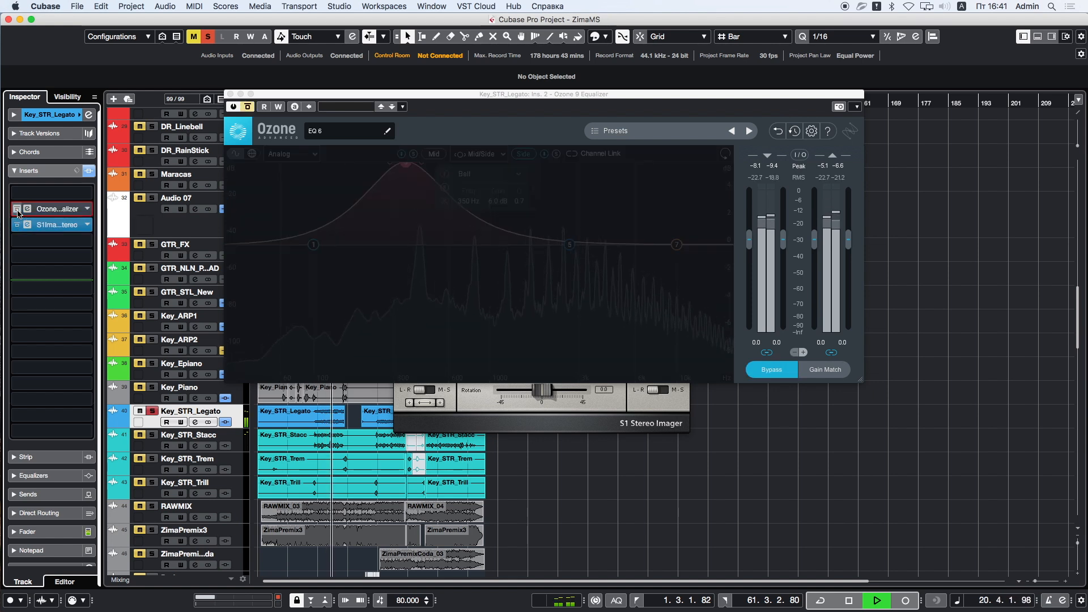
click(17, 209)
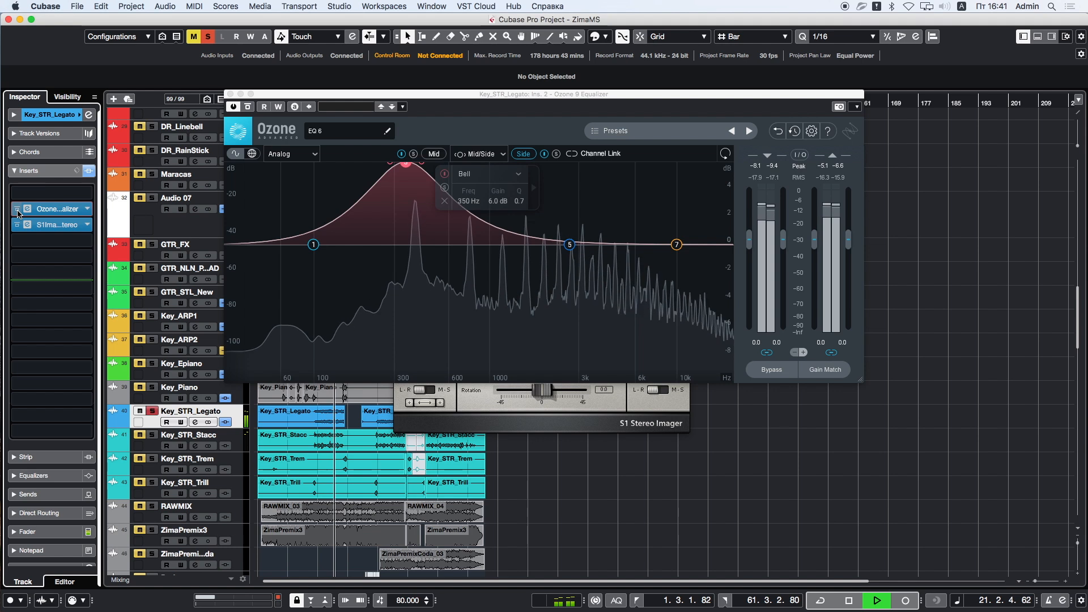
click(18, 210)
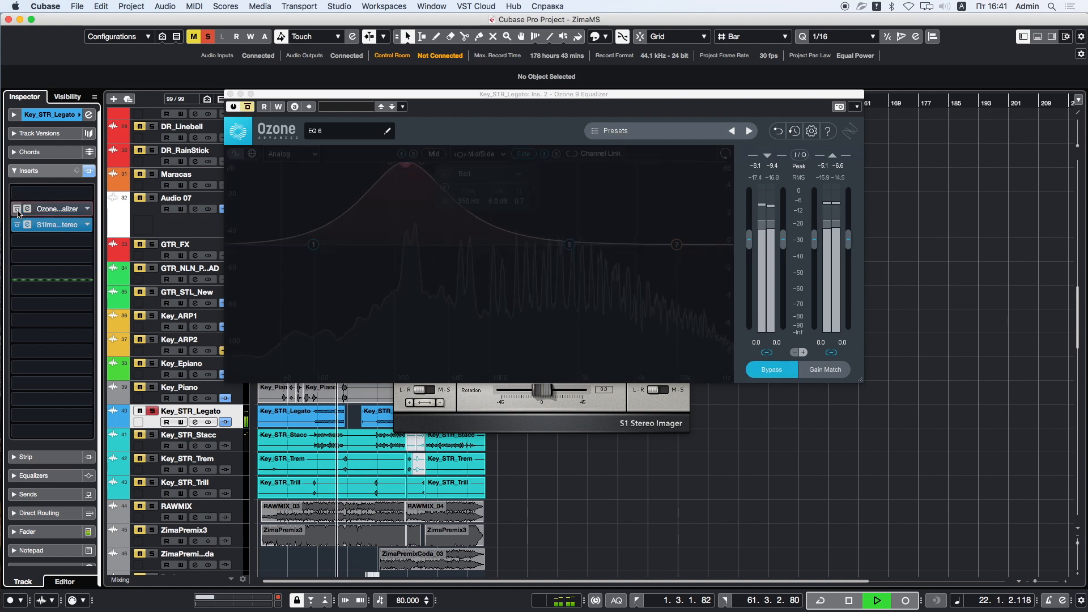
click(17, 225)
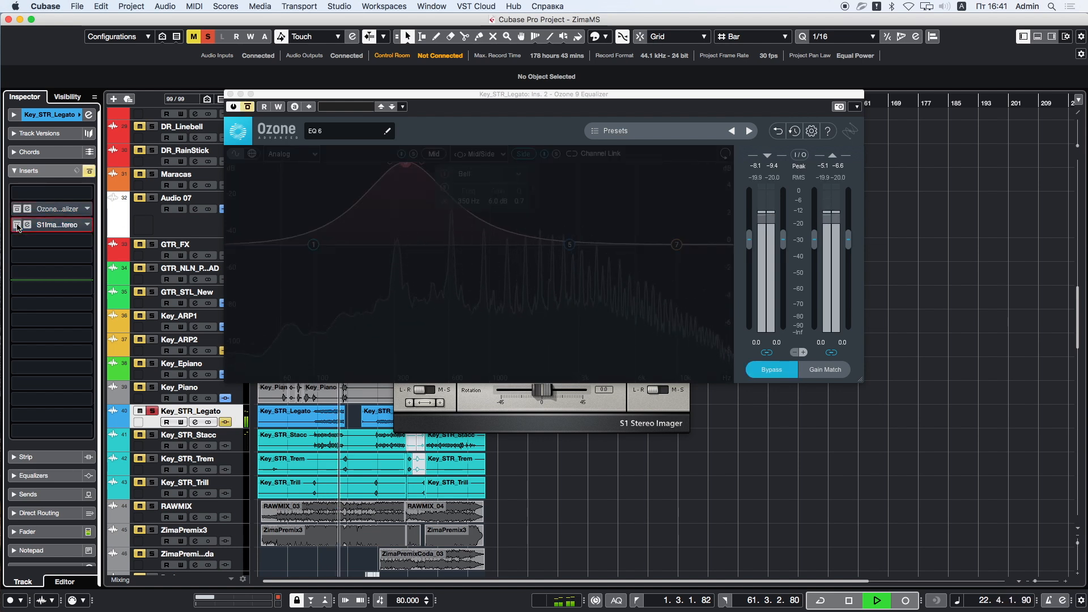
click(18, 225)
click(18, 209)
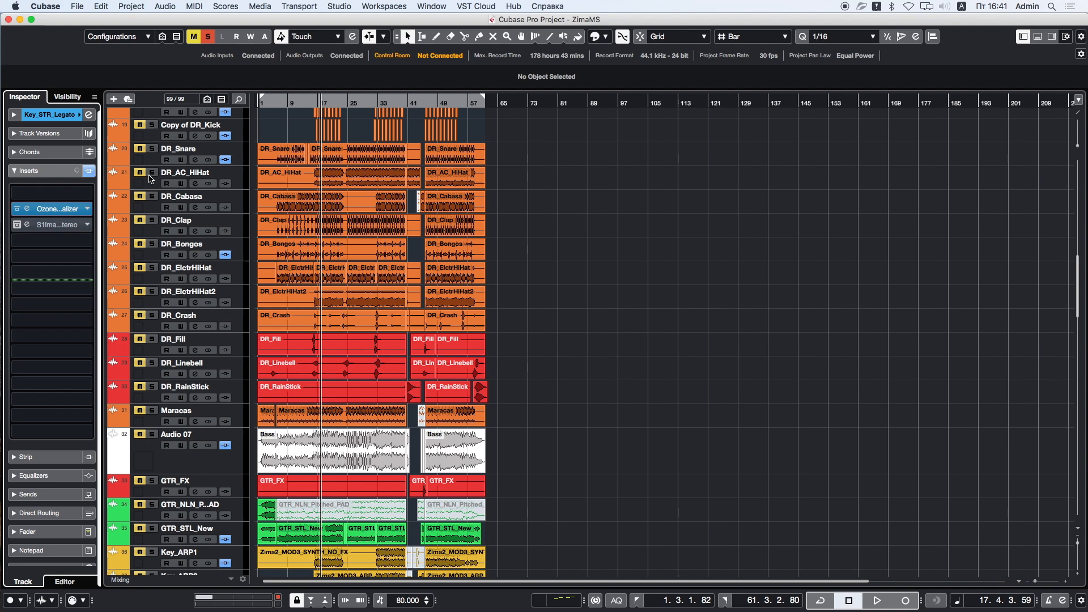
Step: Solo the DR_AC_HiHat track and audition it
click(152, 174)
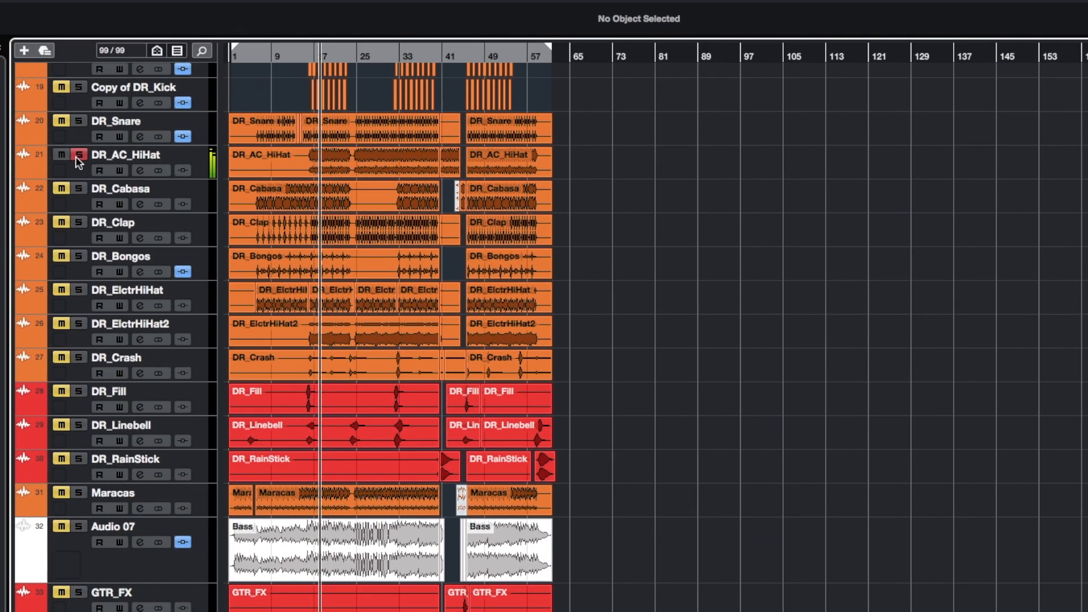
click(76, 157)
click(76, 159)
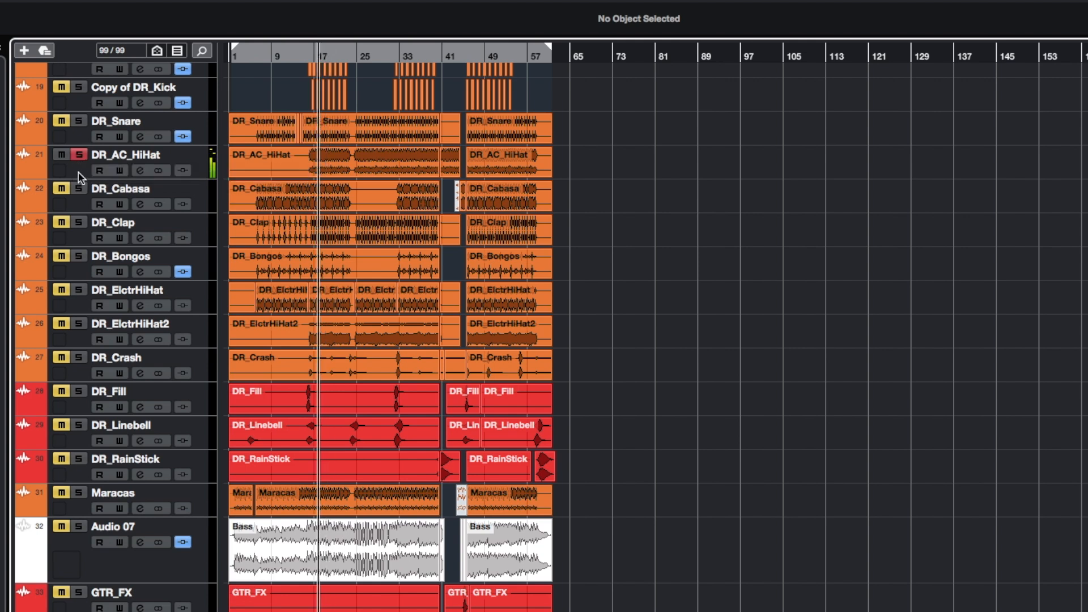
Step: Solo DR_Cabasa, insert Ozone 9 Equalizer on it and switch the equalizer to Mid/Side mode
click(79, 188)
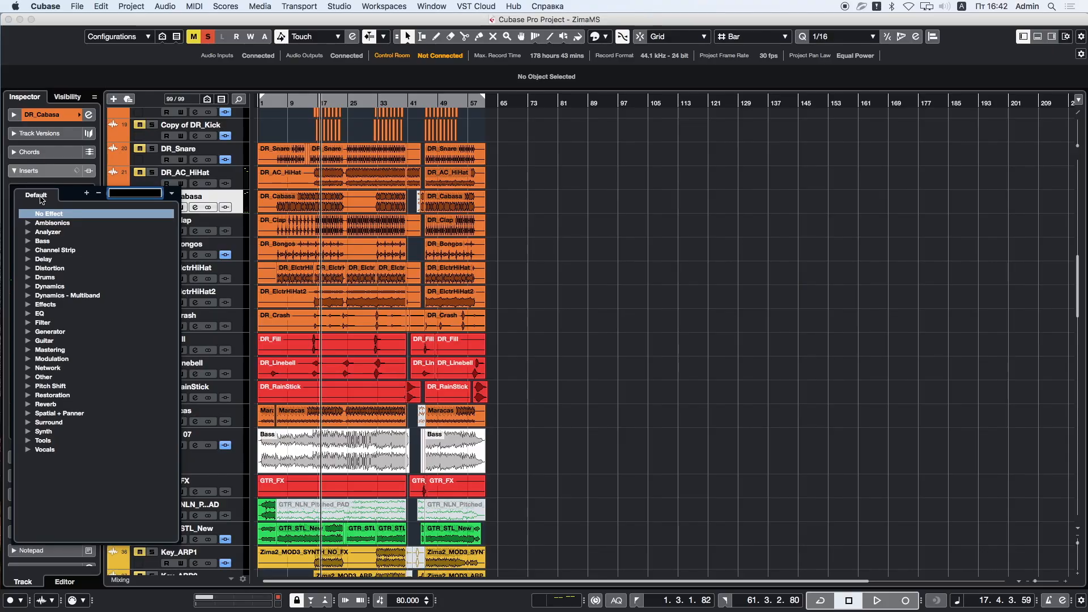
text(o)
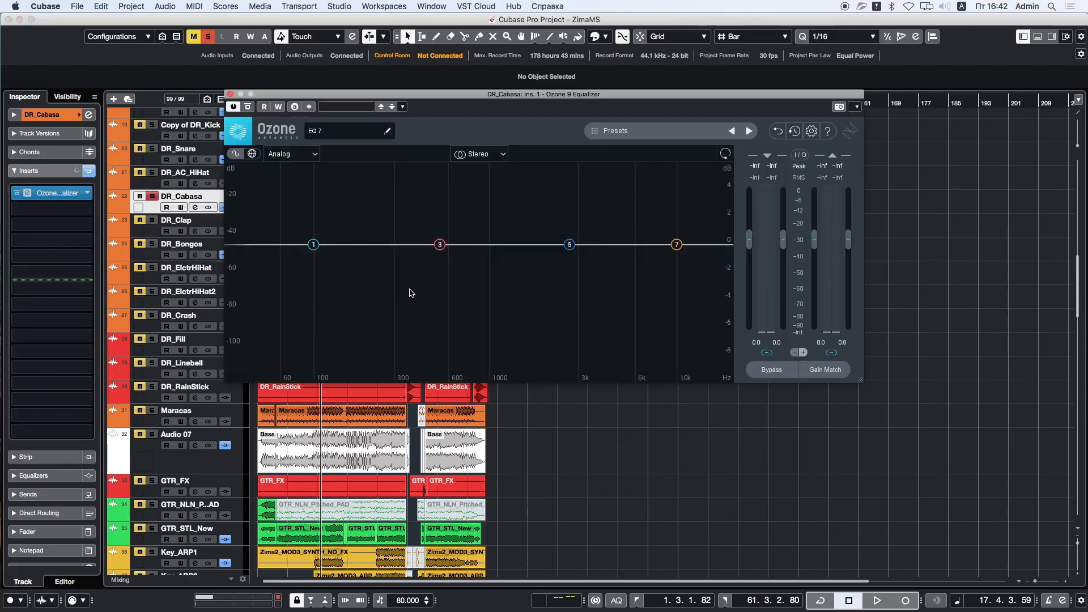
click(504, 155)
click(483, 192)
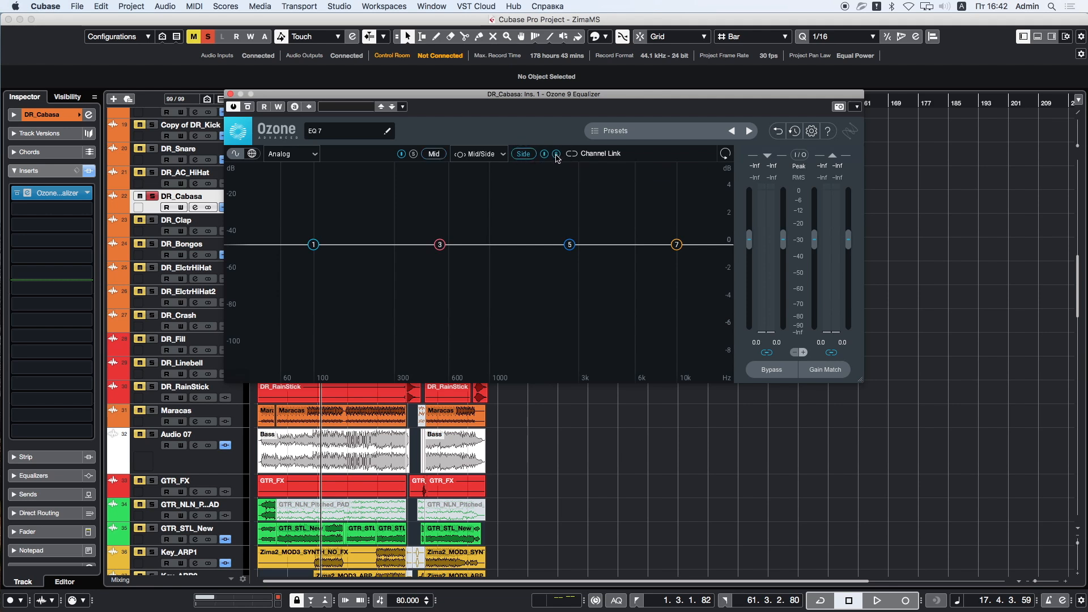
Step: Audition DR_Cabasa's Mid and Side channels soloed and raise Side bell band 5 to about 6 dB at about 4856 Hz
key(space)
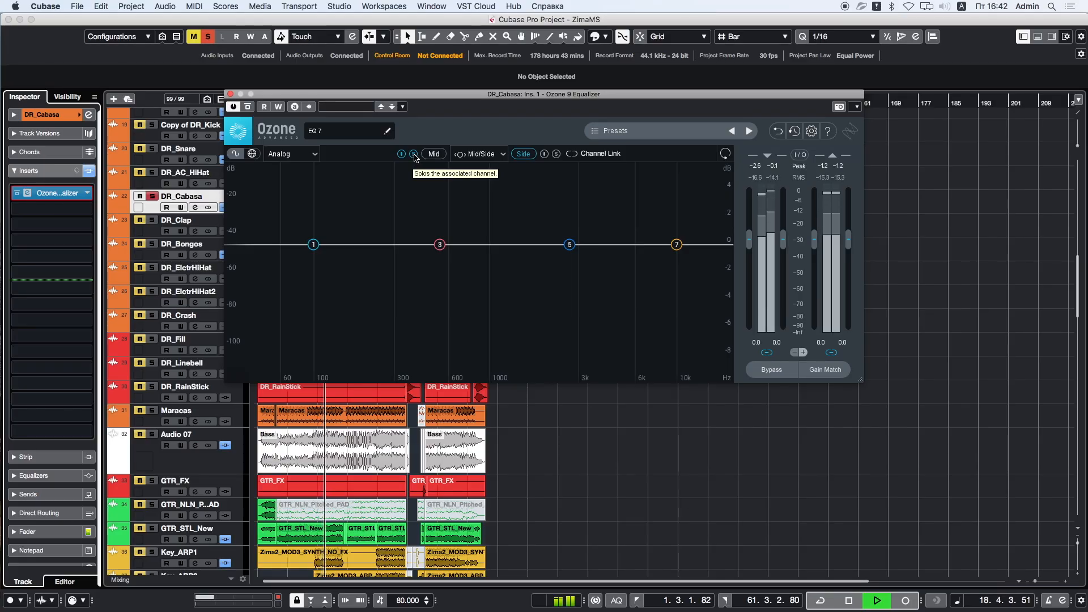
click(414, 156)
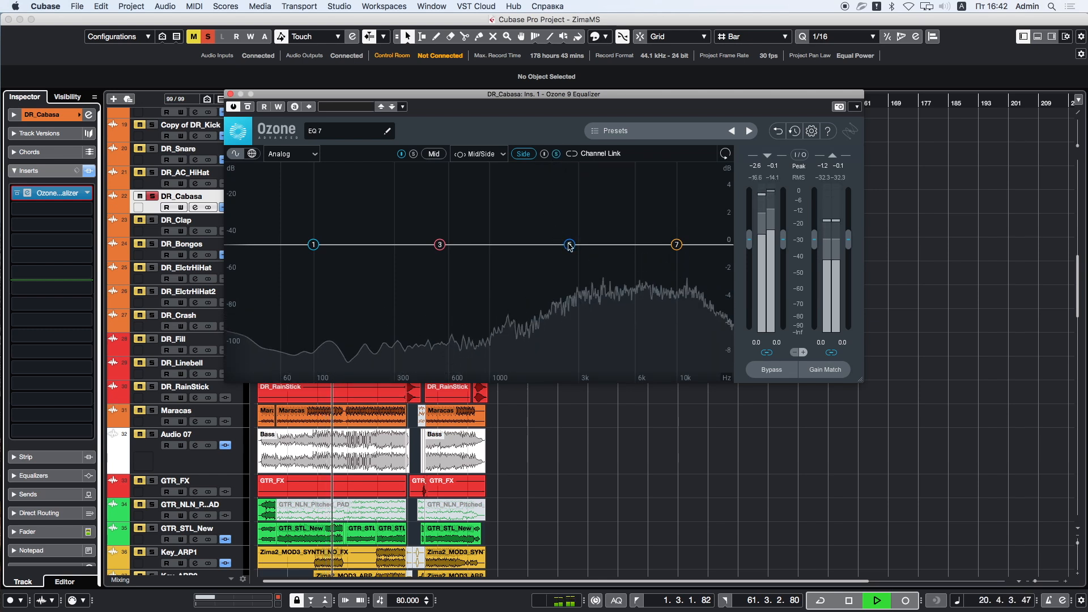
drag(569, 246, 602, 134)
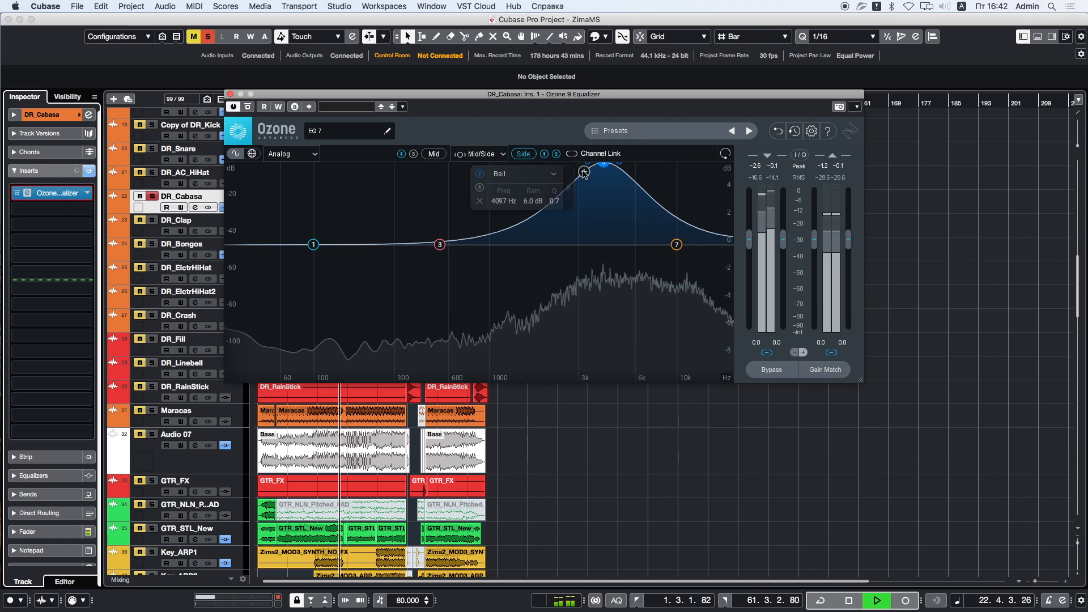
drag(601, 167, 617, 157)
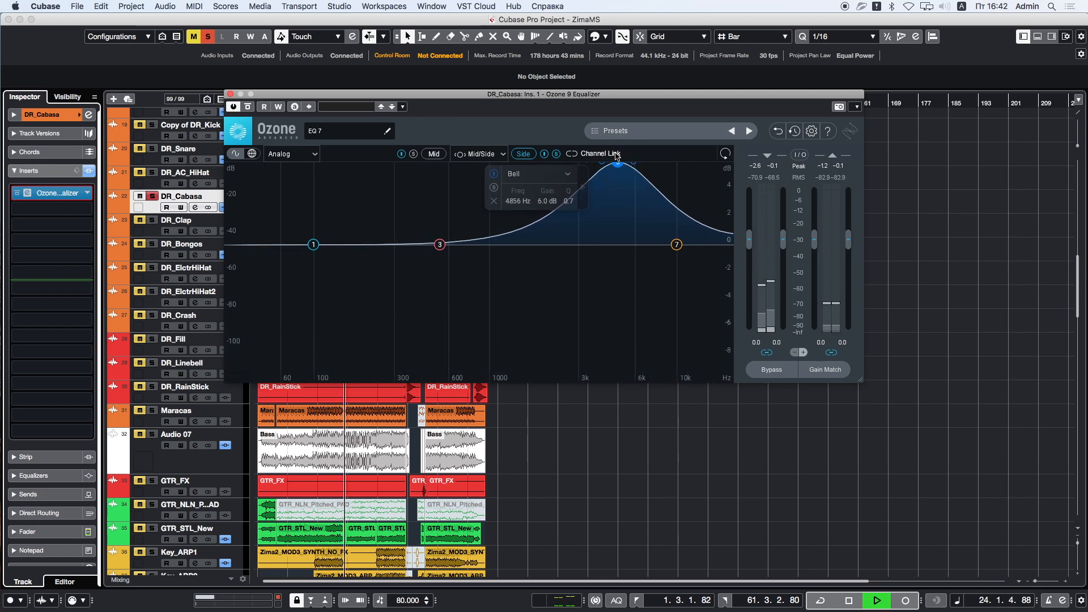
Step: Set Side bell band 5 to 12 dB gain at 8000 Hz and toggle the Side channel during playback to compare
key(space)
key(space)
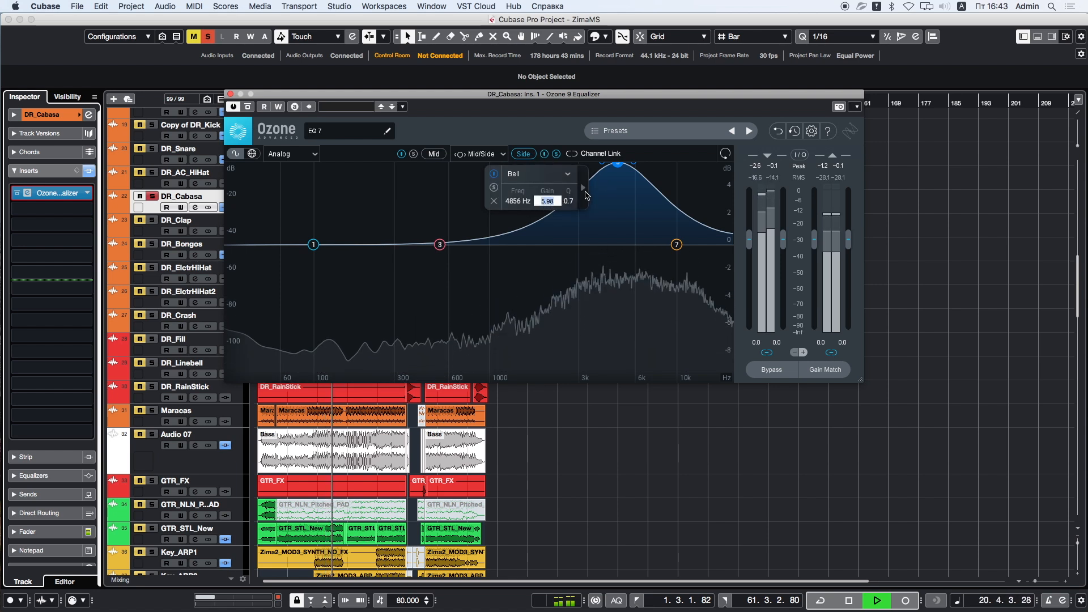
text(12)
key(Return)
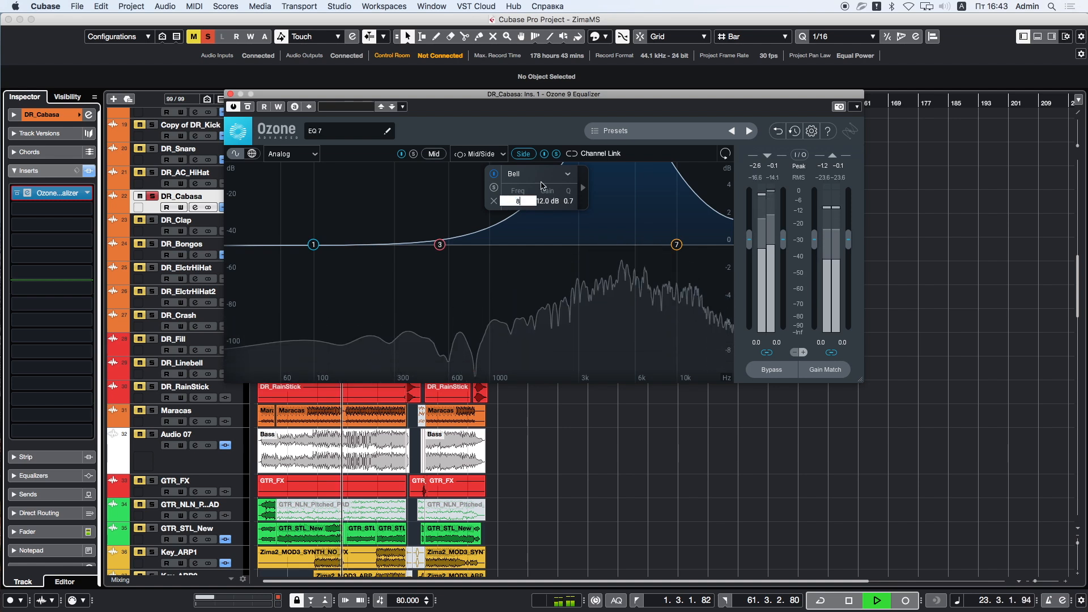
text(8000)
key(Return)
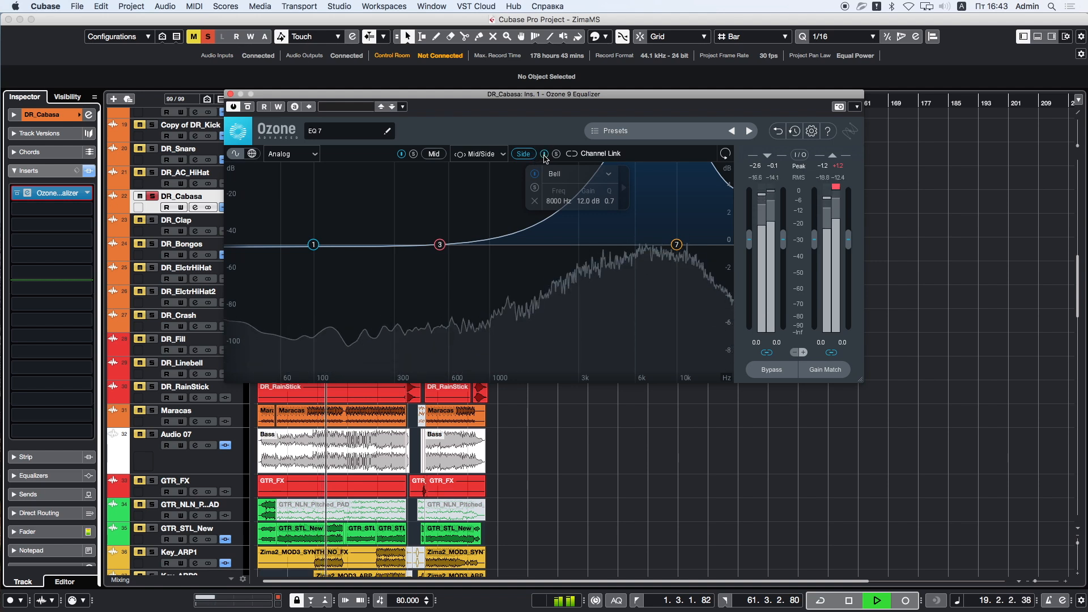
click(544, 155)
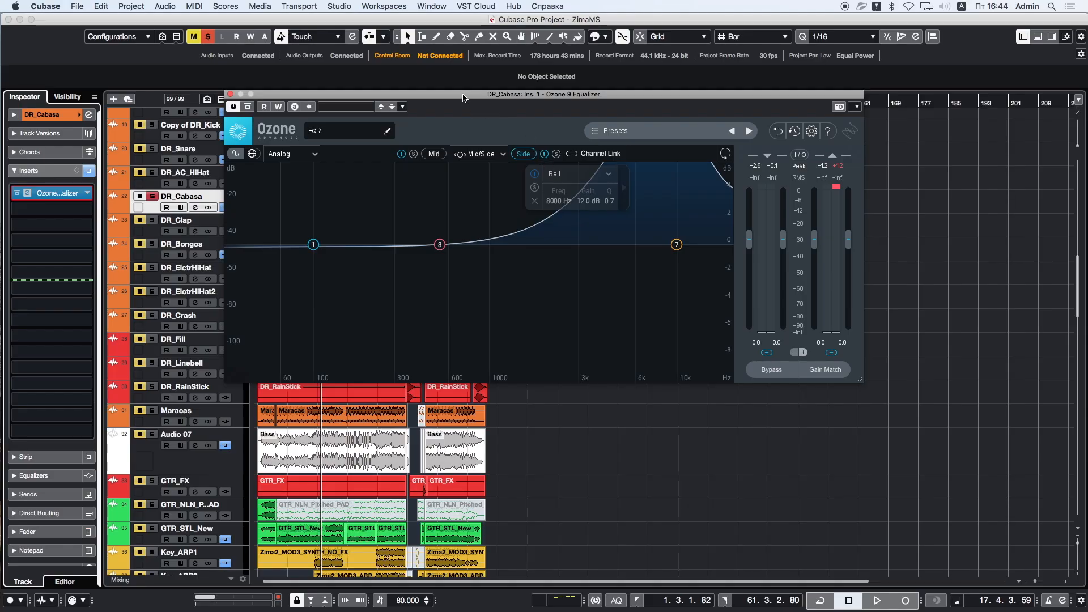
Step: Move the equalizer window clear of the track list and increase the height of the DR_Cabasa track
drag(463, 98, 769, 236)
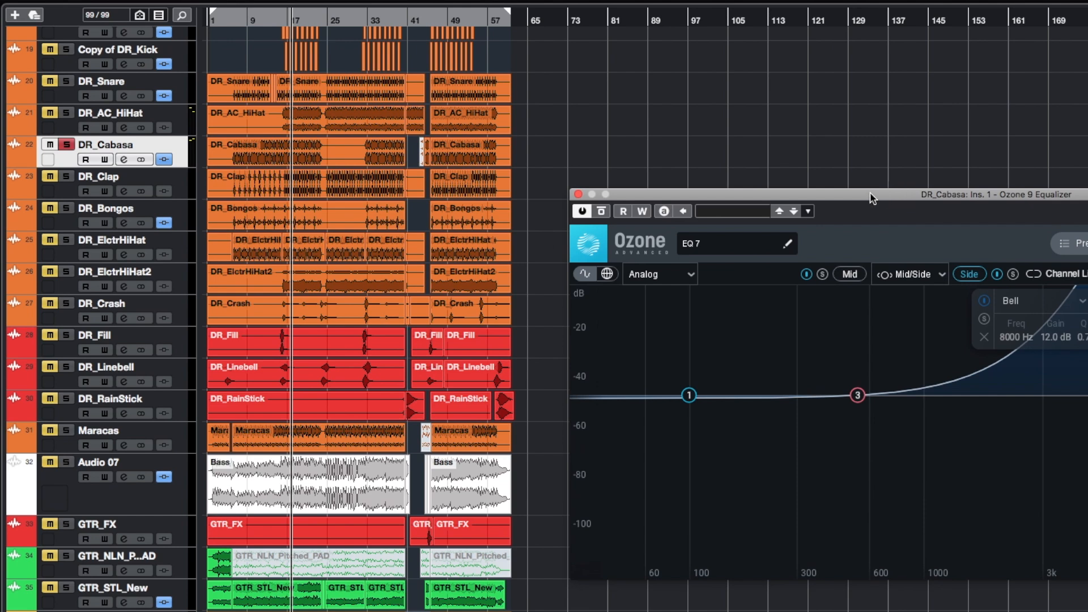
click(328, 163)
drag(74, 166, 74, 228)
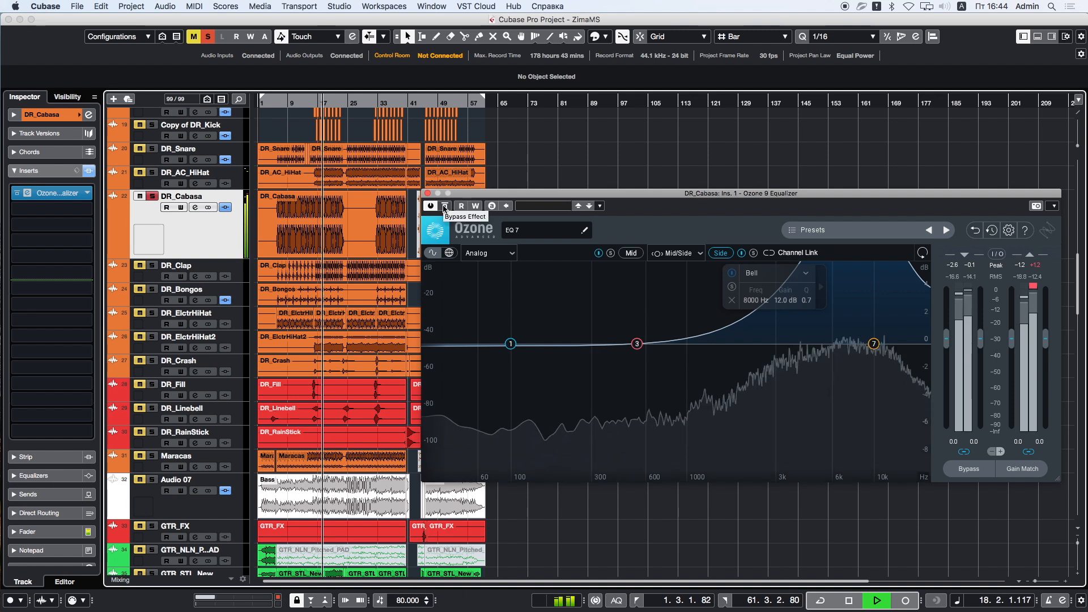
Step: Toggle the equalizer's bypass on DR_Cabasa during playback to compare the sound with and without it, ending by stopping playback
click(445, 206)
click(445, 206)
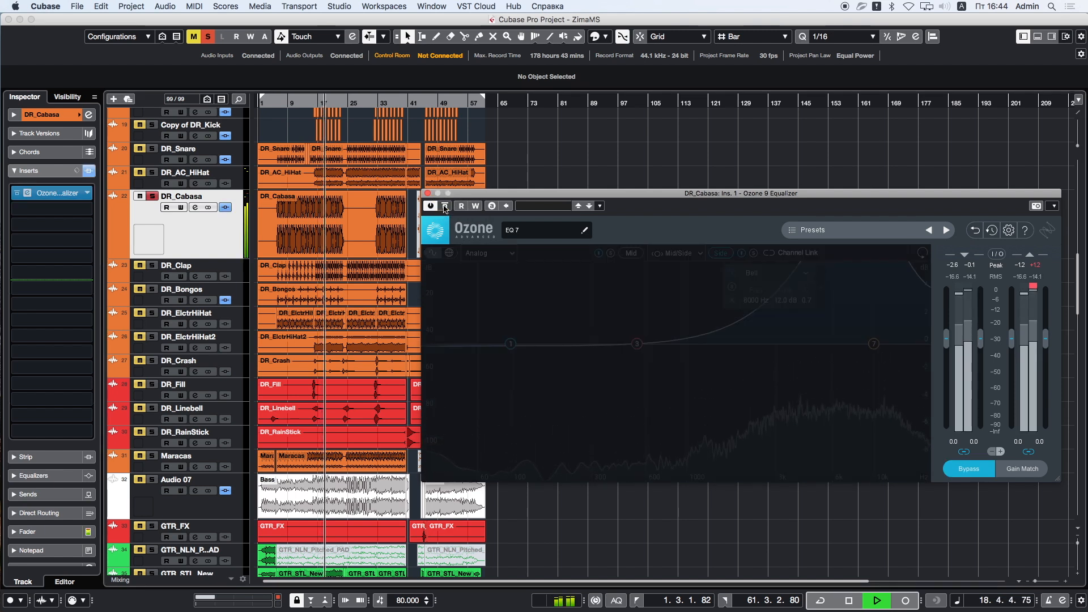
key(space)
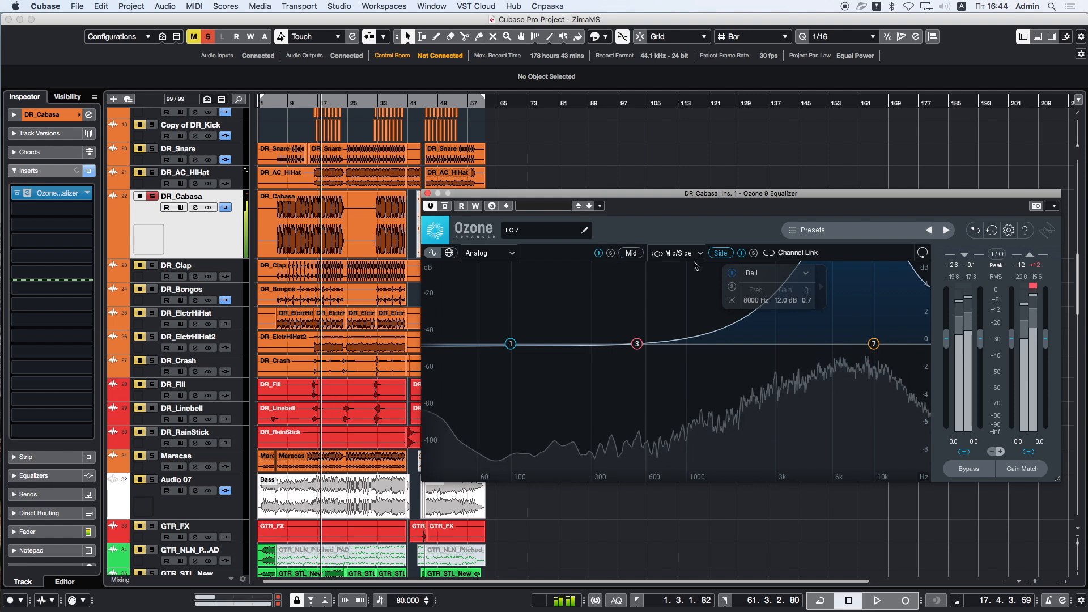
Step: Set DR_Cabasa's Side bell band 5 frequency to 3000 Hz and toggle the equalizer's bypass during playback to compare
double_click(756, 301)
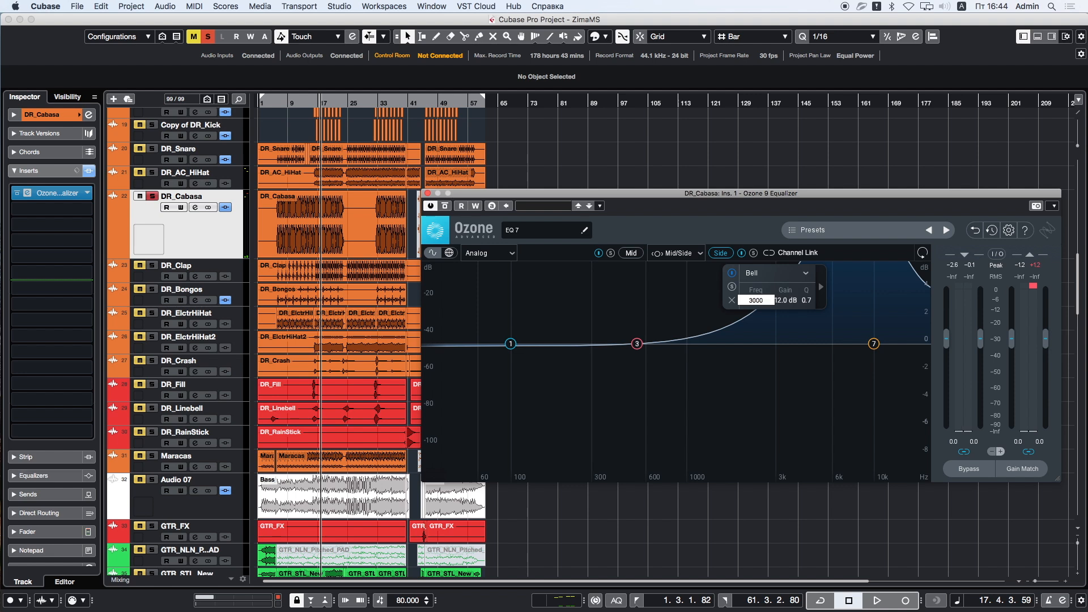
text(3000)
key(Return)
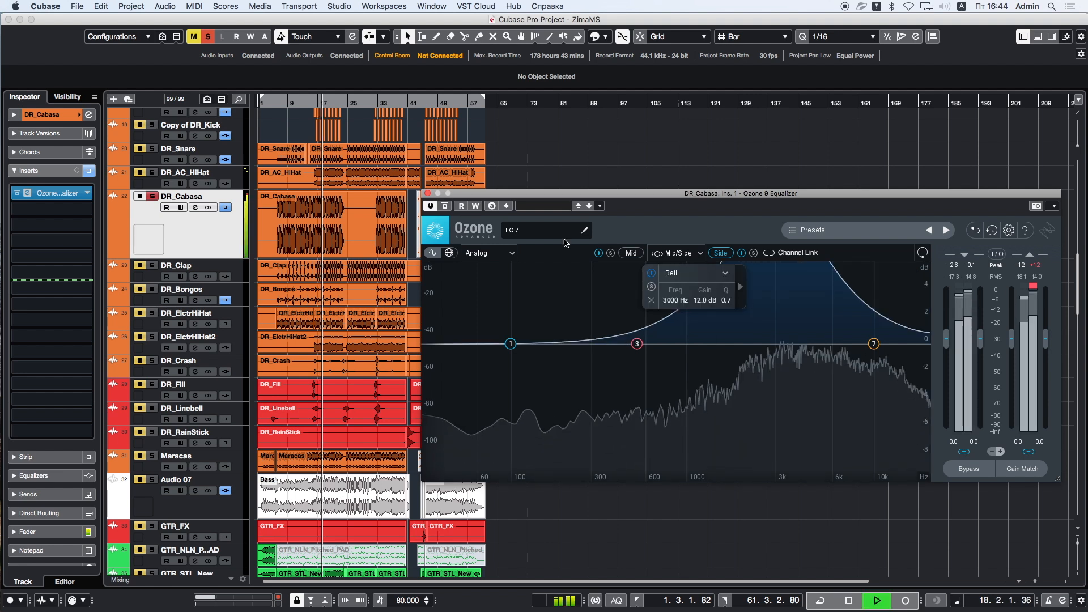
click(445, 206)
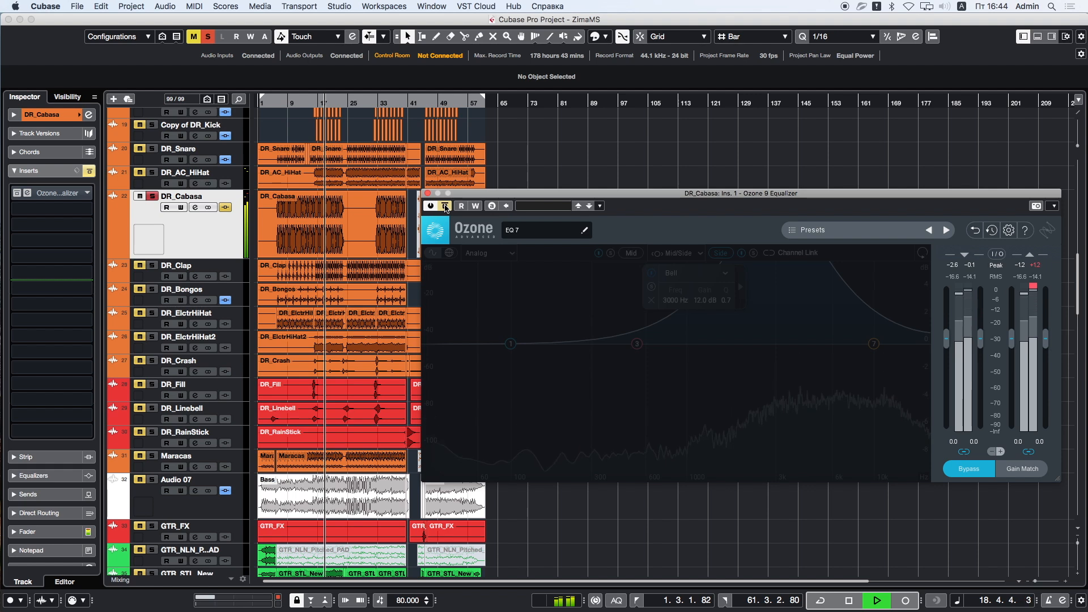
click(445, 206)
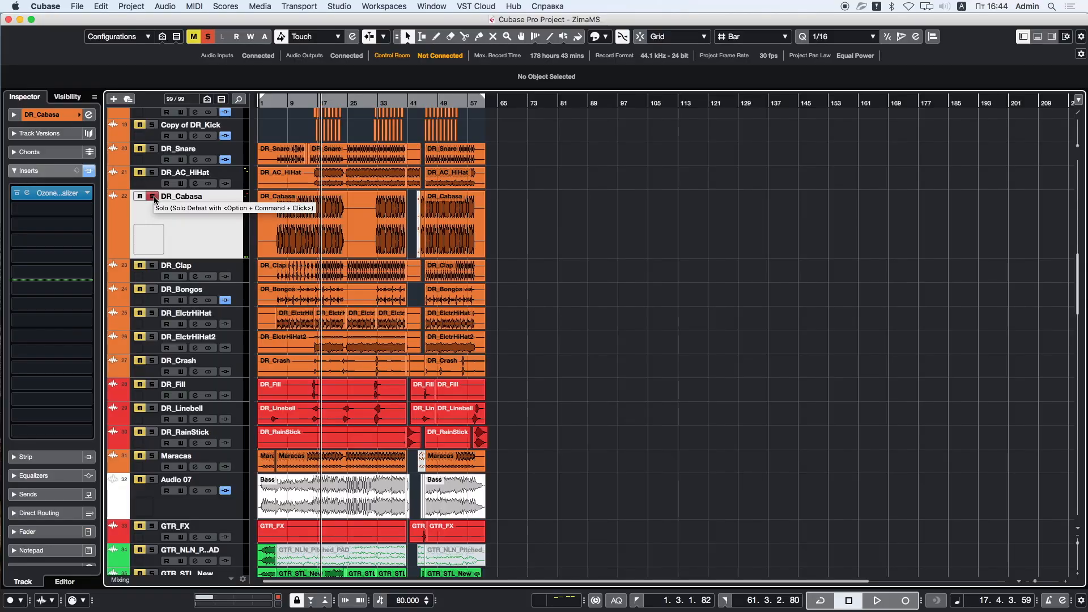
Step: Solo the DR_AC_HiHat track, take DR_Cabasa out of solo during playback, and briefly view the MixConsole
click(152, 172)
click(151, 197)
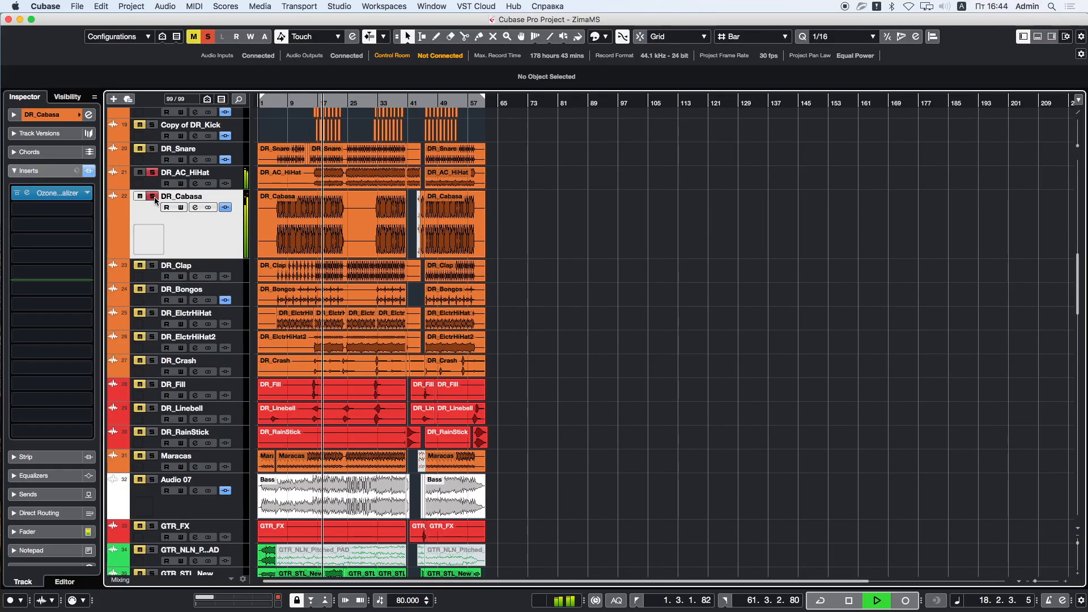
click(152, 196)
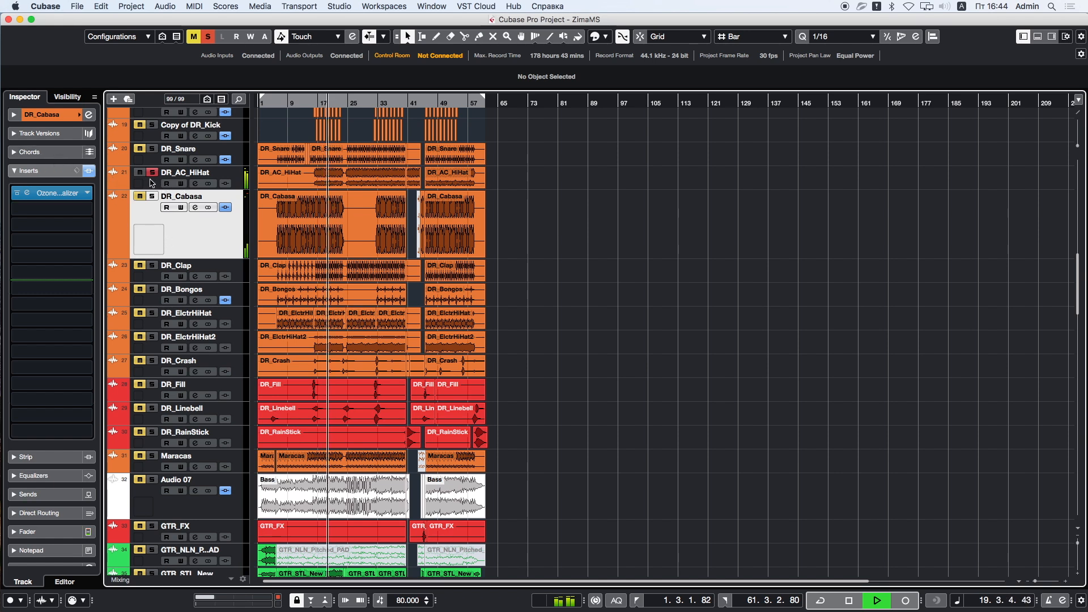
key(F3)
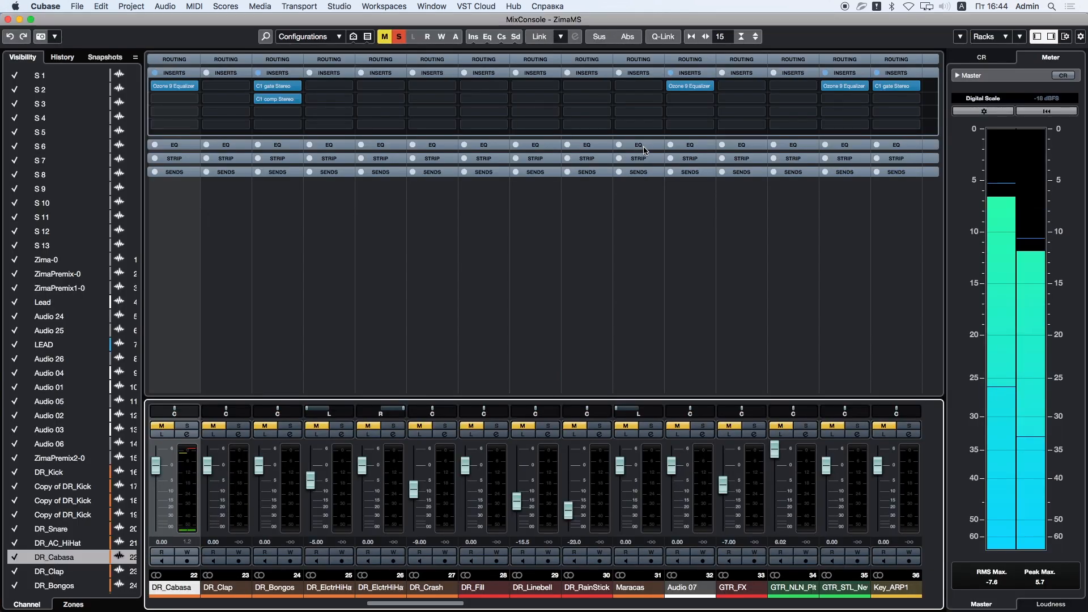
key(F3)
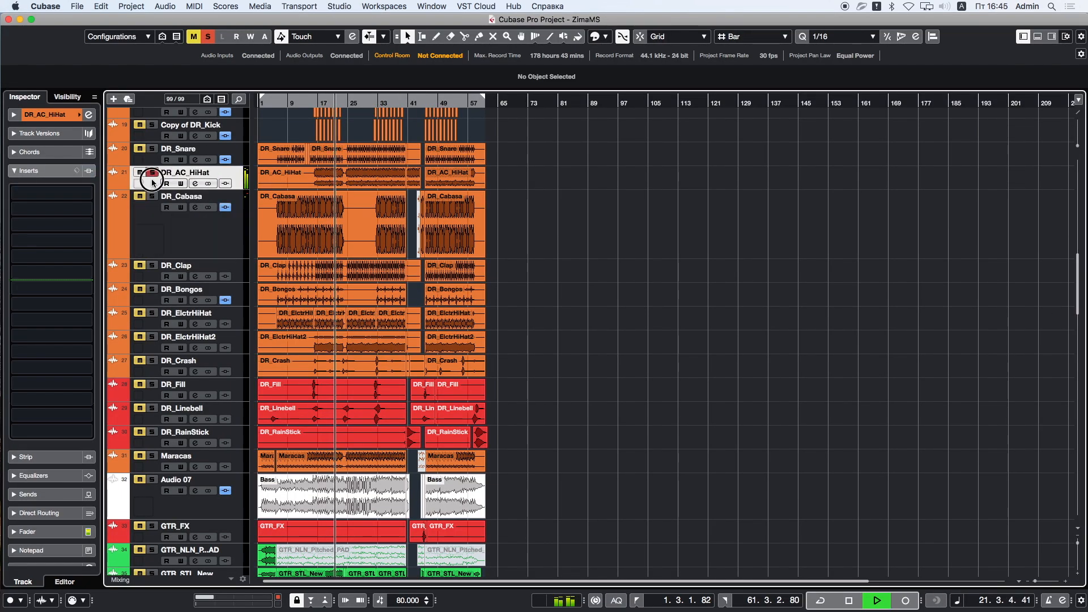
Step: Insert Ozone 9 Equalizer in DR_AC_HiHat's first insert slot and set its processing mode to Mid/Side
click(149, 178)
click(50, 193)
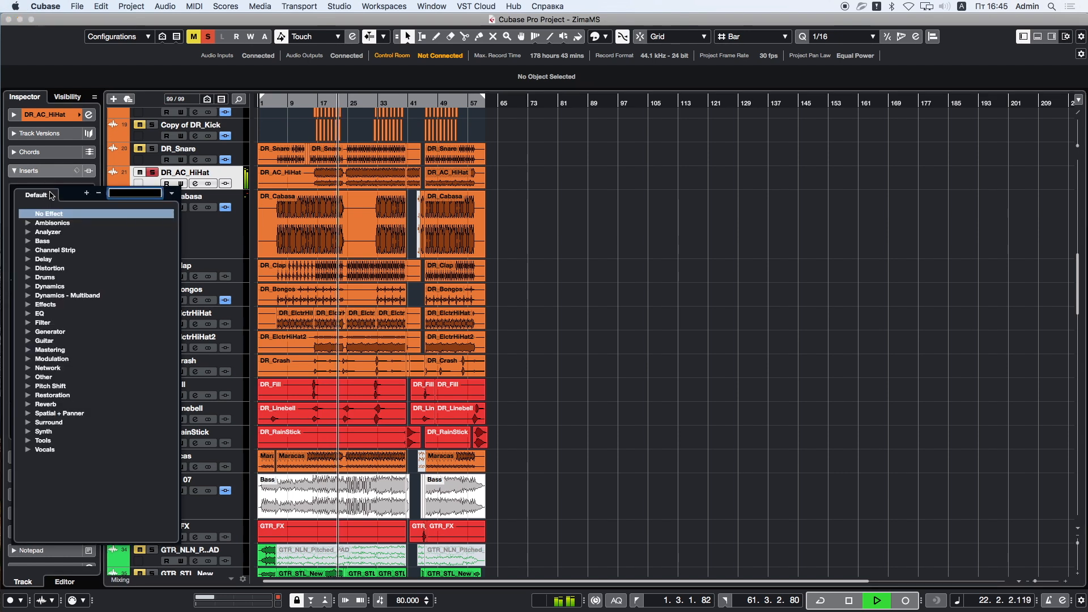
text(o)
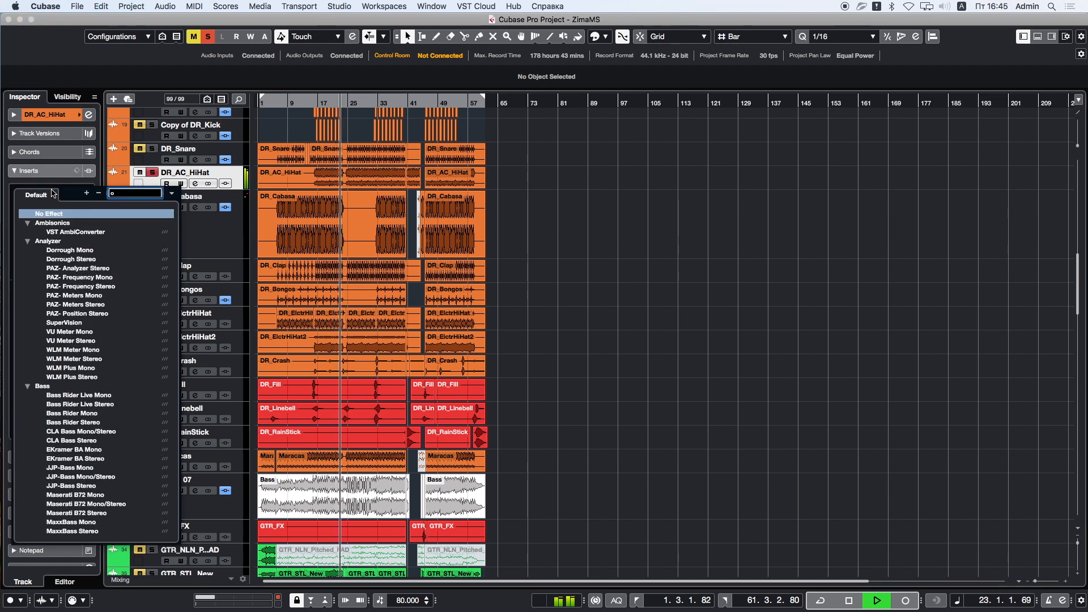
text(zo)
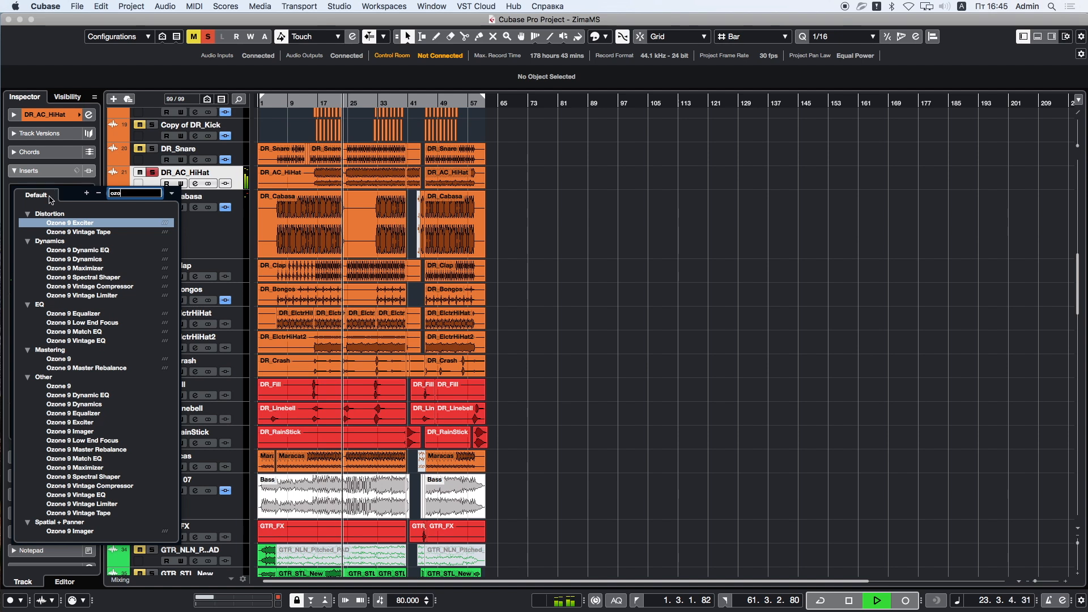
click(79, 314)
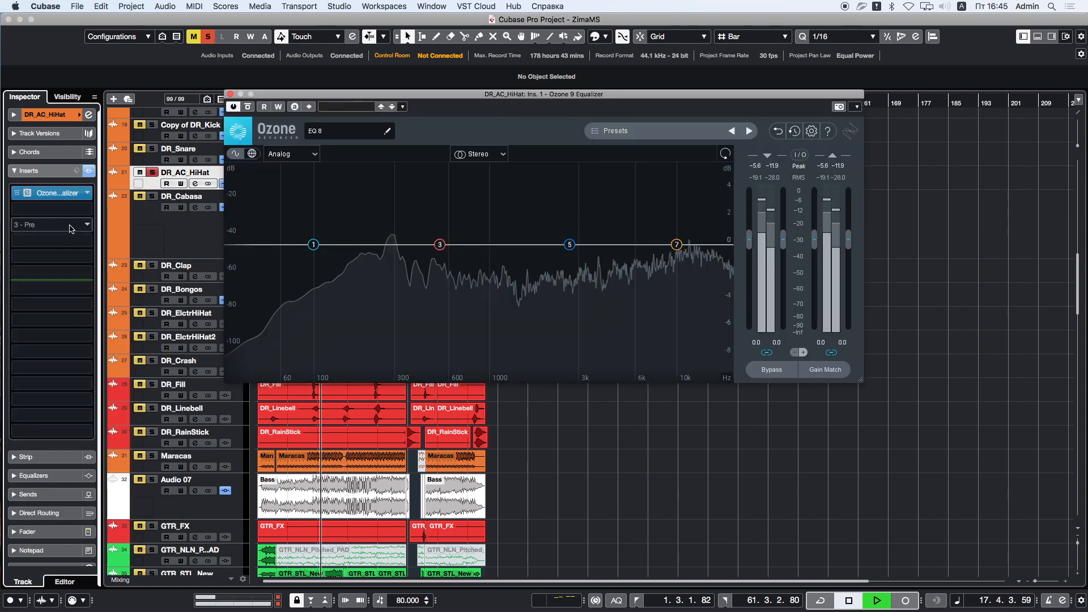
click(485, 155)
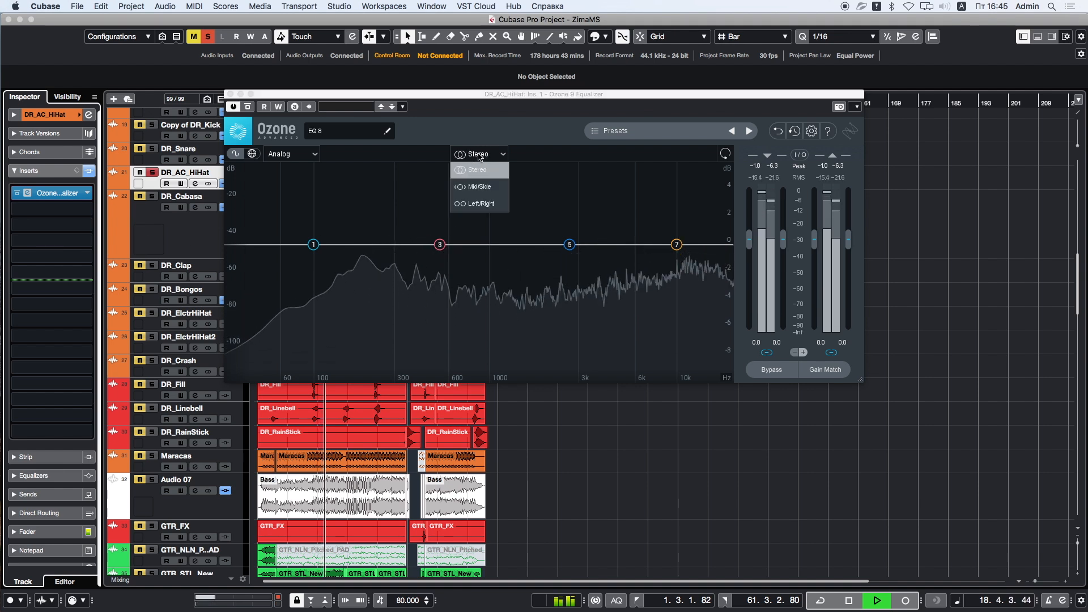
click(467, 187)
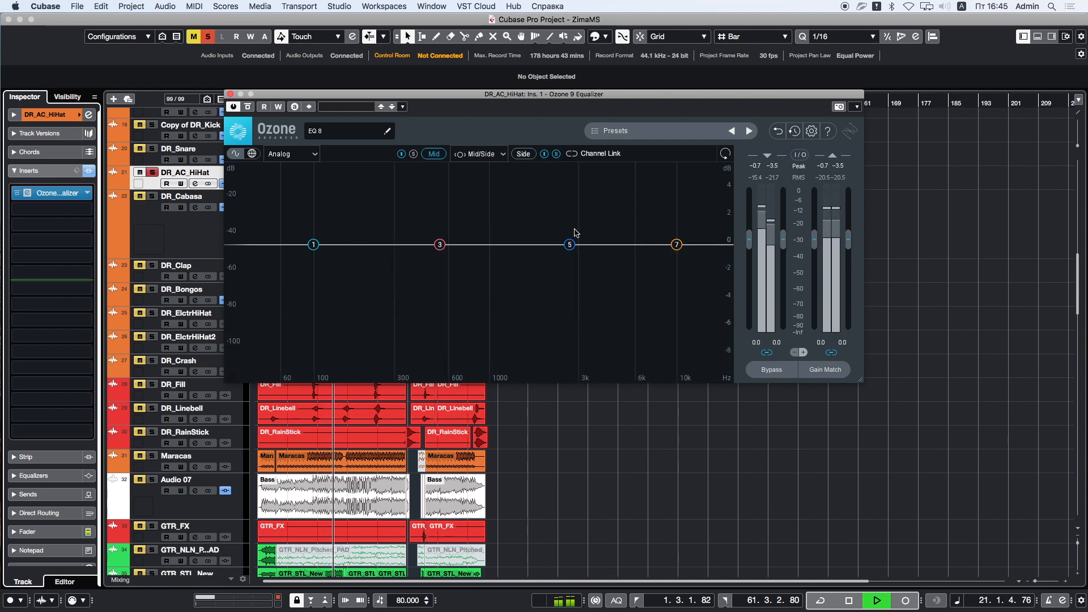
Step: Try a 6 dB boost on Mid band 5, undo it, and raise Side bell band 5 to 6 dB at about 7969 Hz
drag(570, 250, 573, 162)
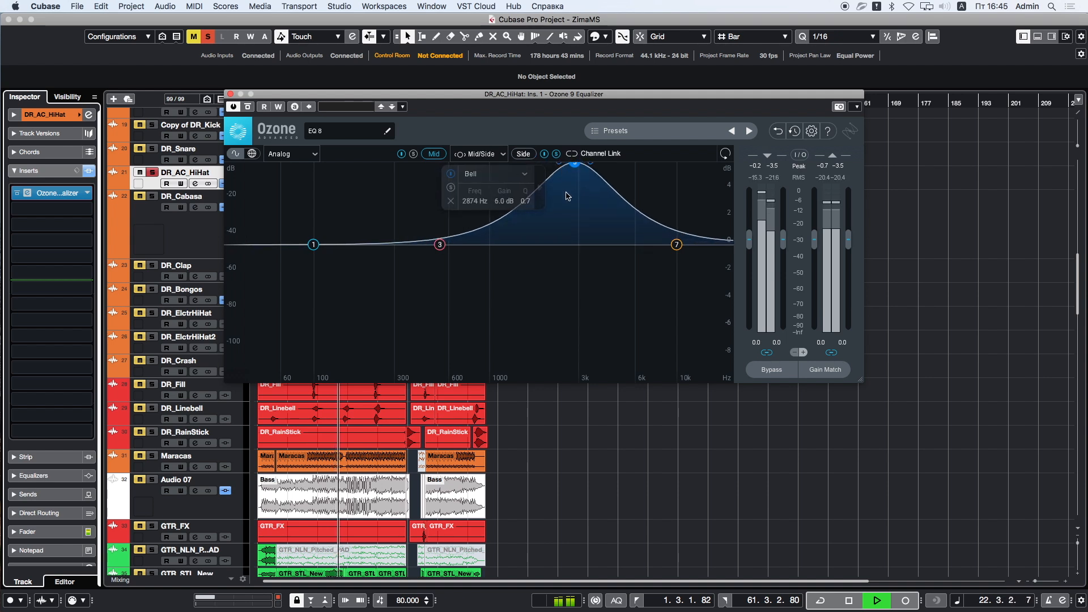
key(super+z)
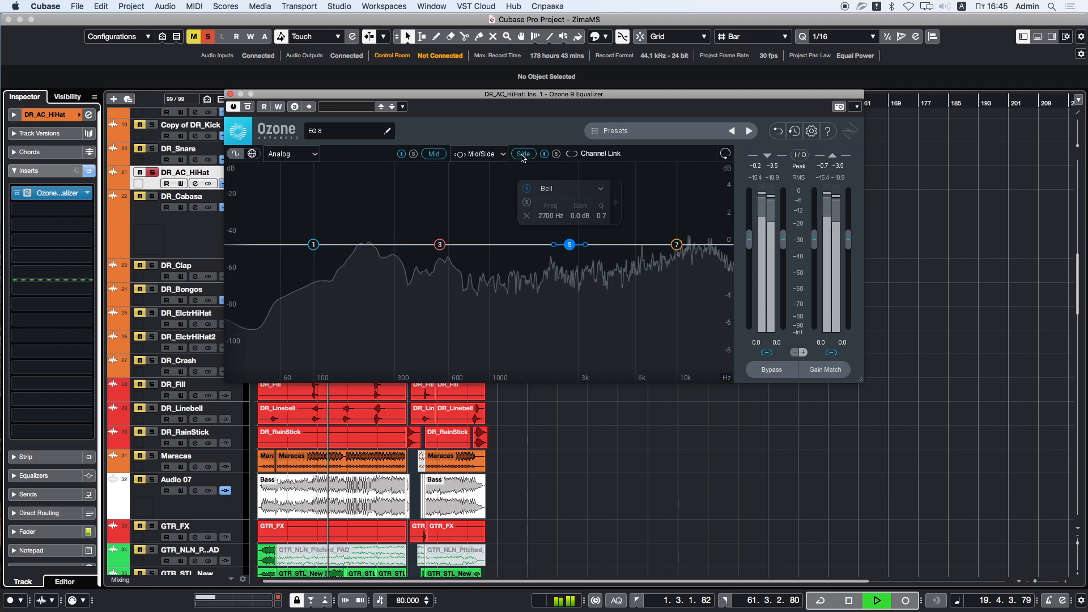
click(523, 157)
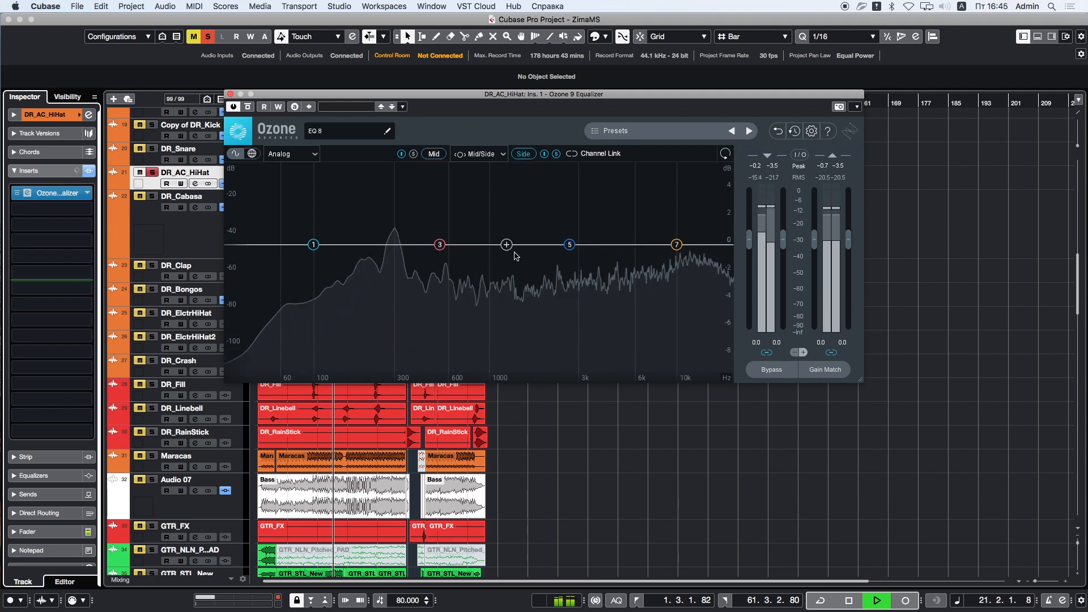
drag(569, 246, 628, 163)
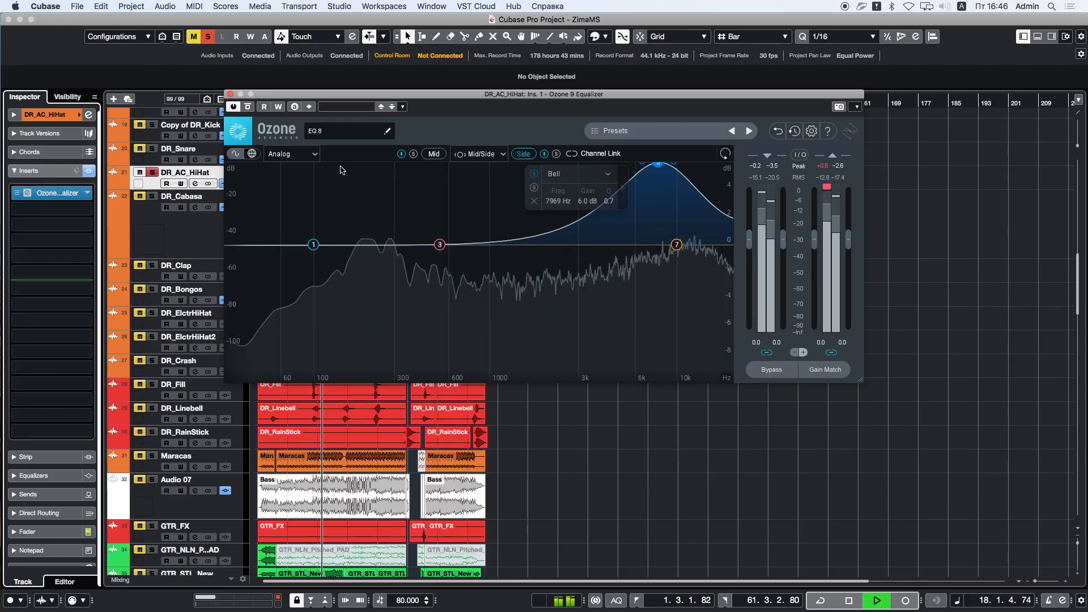
Step: Toggle the equalizer's bypass on DR_AC_HiHat repeatedly during playback to compare the sound, then stop playback
click(248, 107)
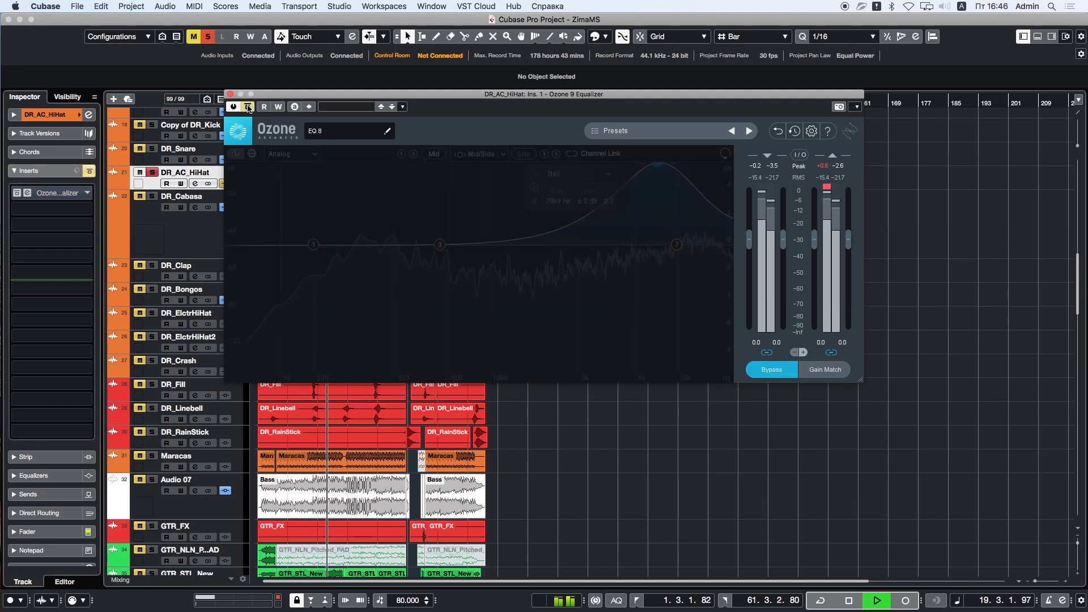
click(248, 107)
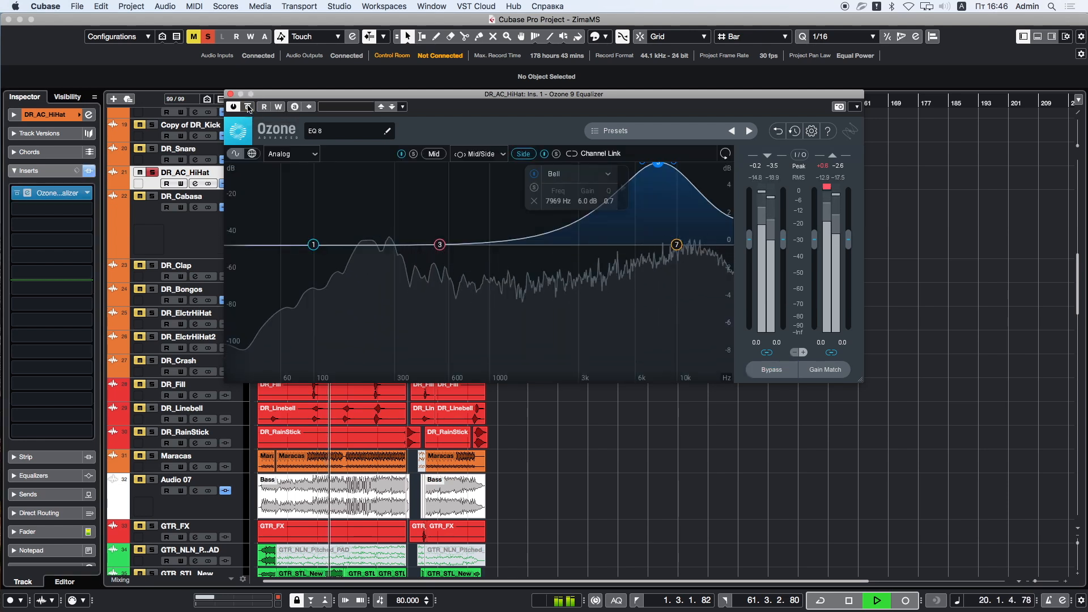
click(249, 107)
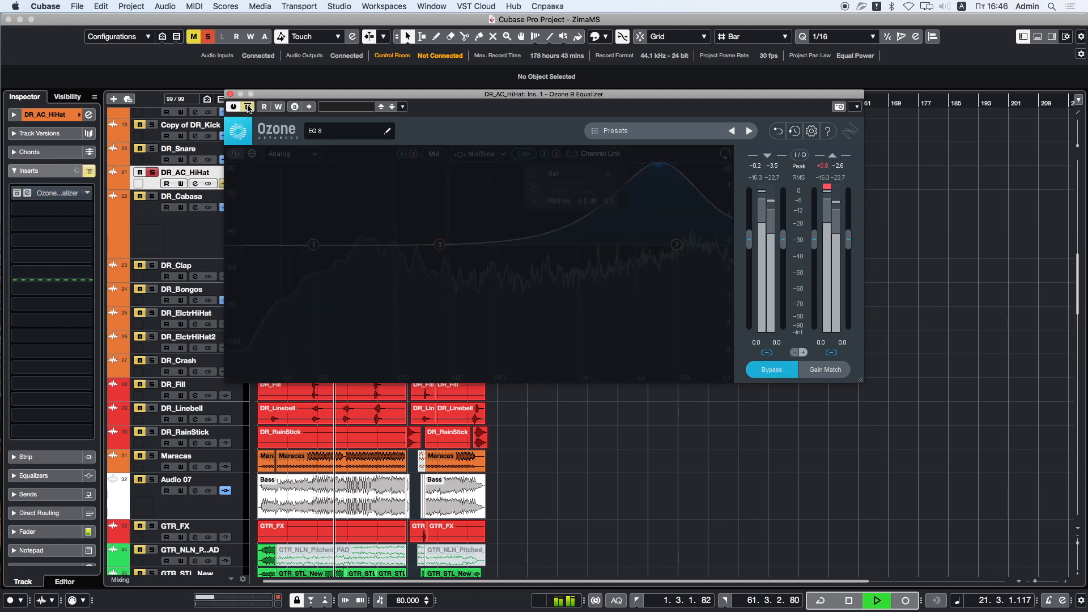
click(248, 107)
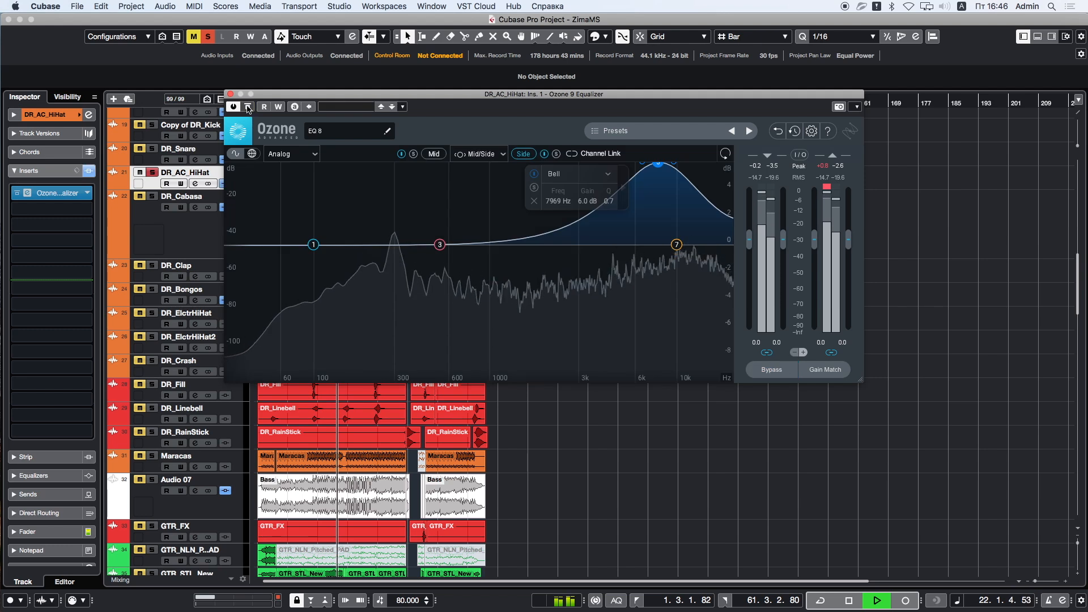
key(space)
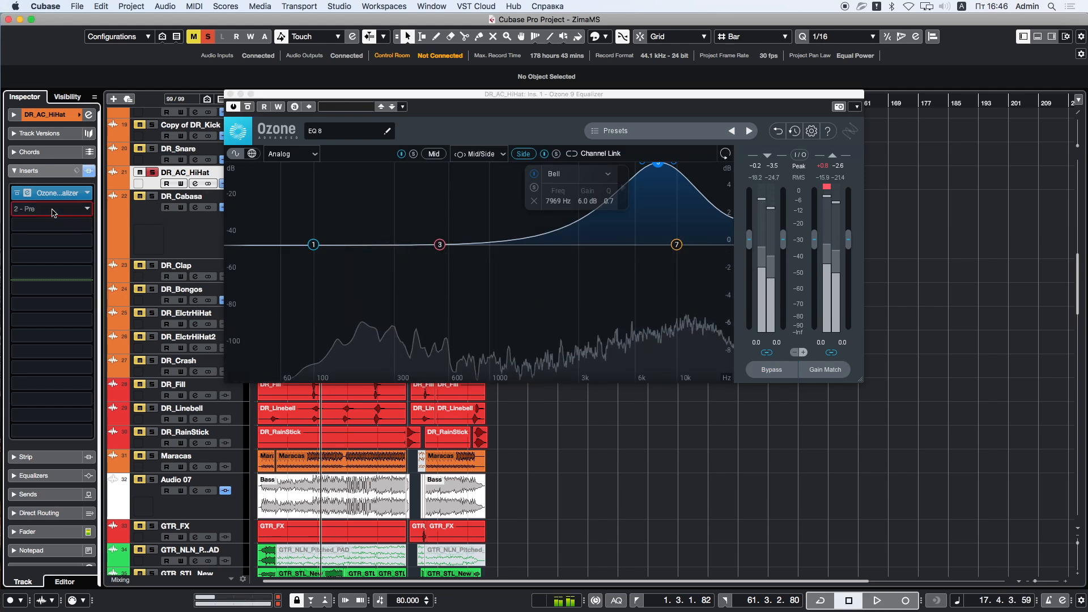
Step: Insert S1 Imager Stereo in DR_AC_HiHat's second insert slot, after the equalizer, and start playback
click(52, 193)
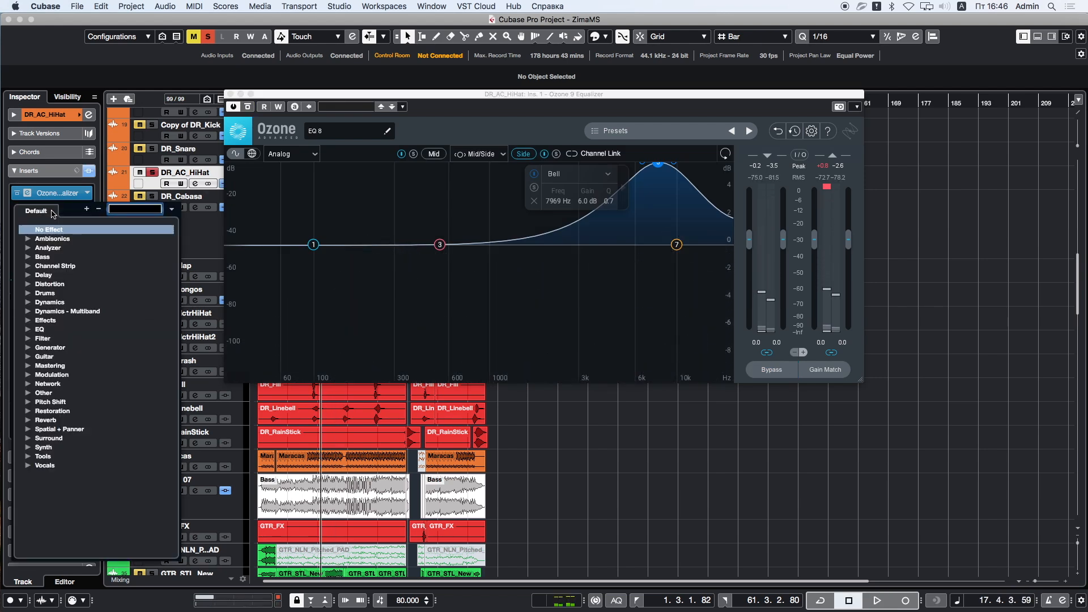
text(s1)
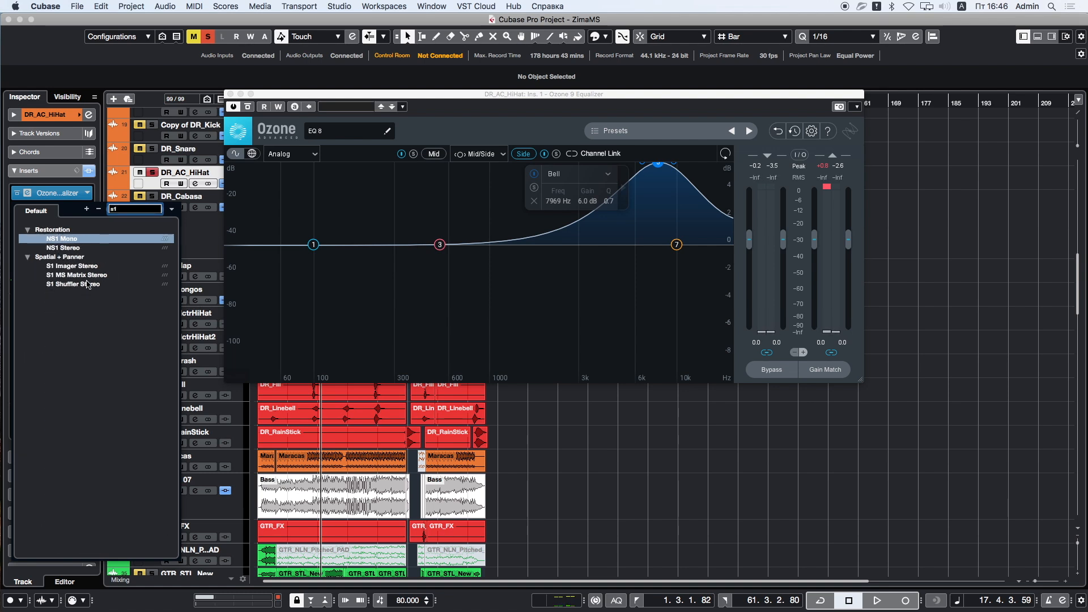
click(77, 267)
key(space)
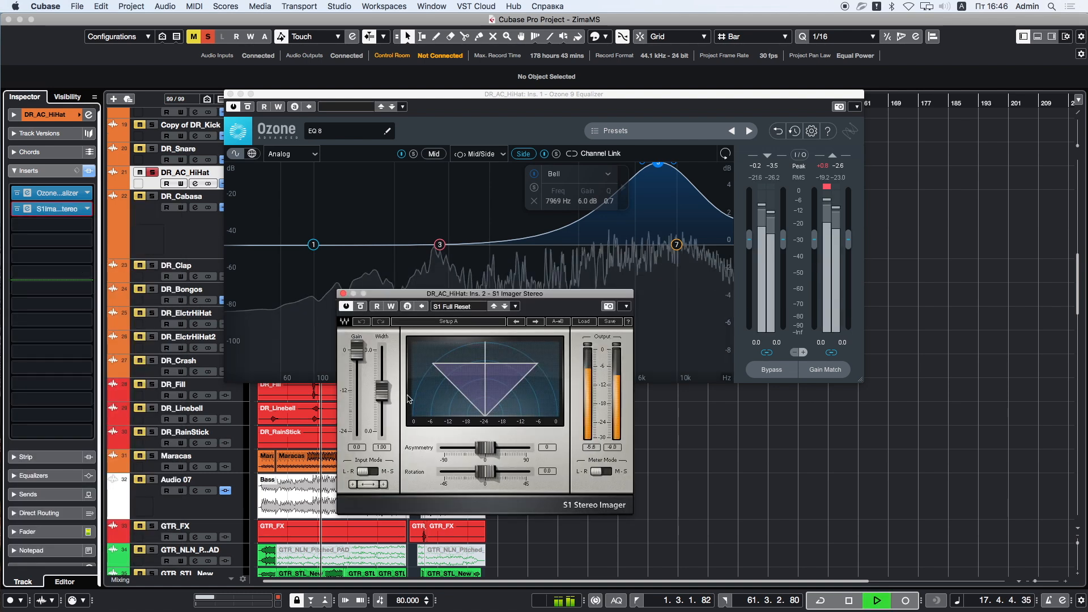
Step: Set the S1 Imager's width to 0.00 and toggle the equalizer's bypass to compare DR_AC_HiHat in mono
drag(382, 391, 382, 432)
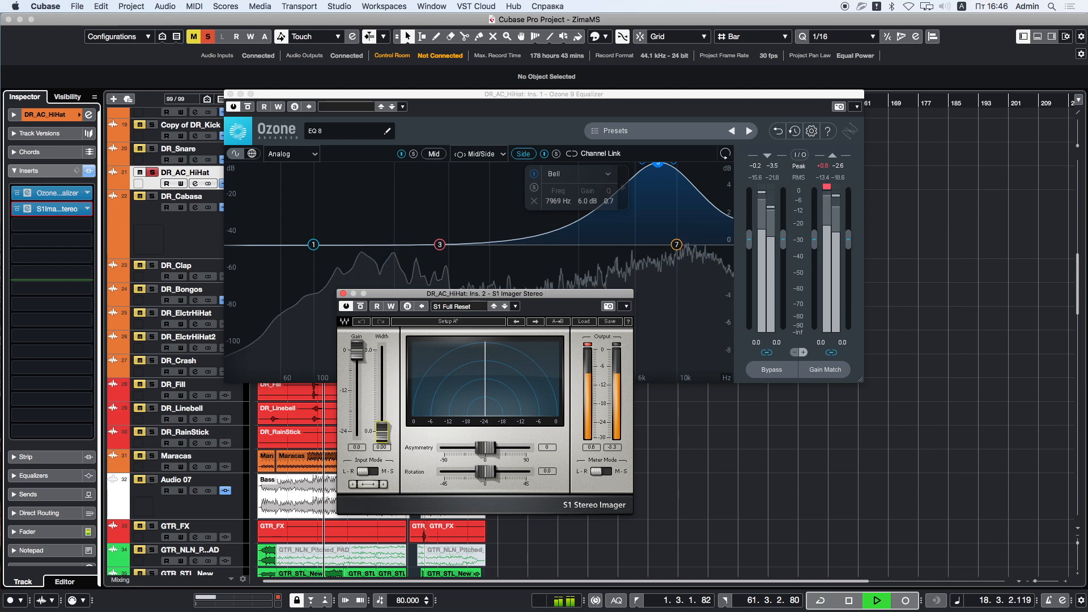
click(247, 107)
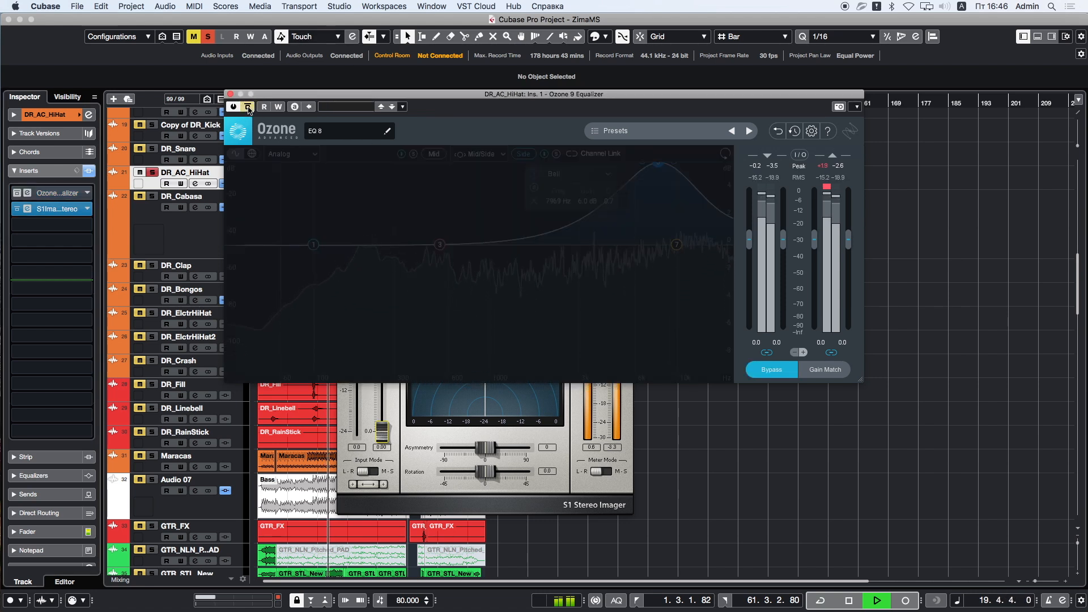
click(248, 107)
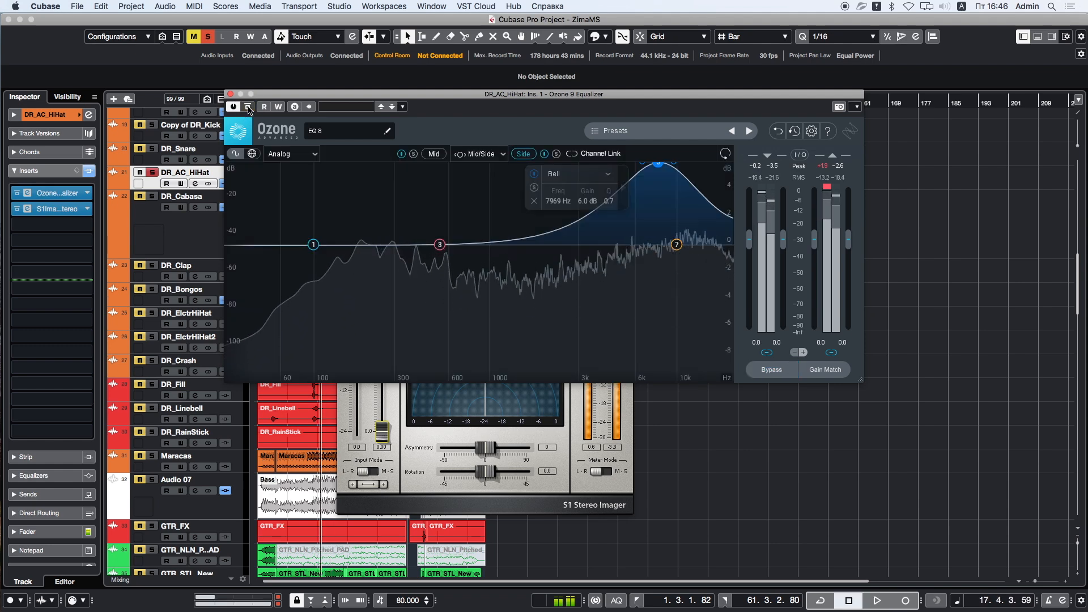